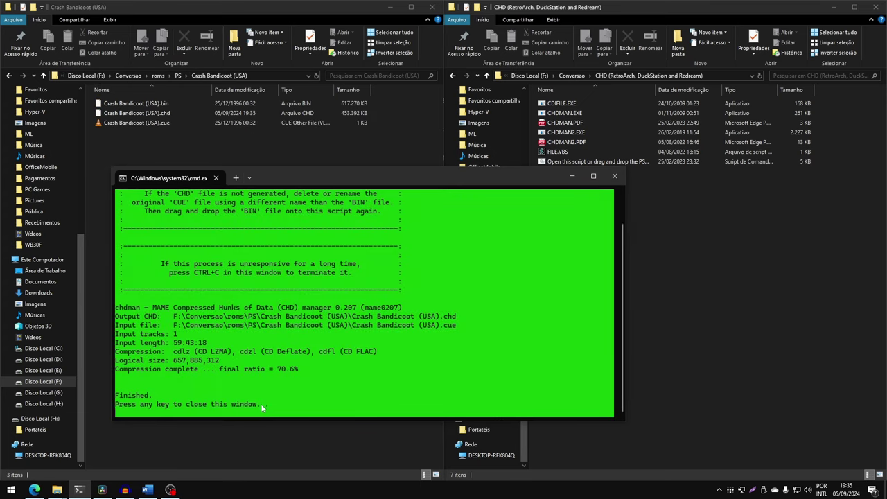
- Close the finished conversion script window and select the converted Crash Bandicoot (USA).chd file in its folder
key("Return")
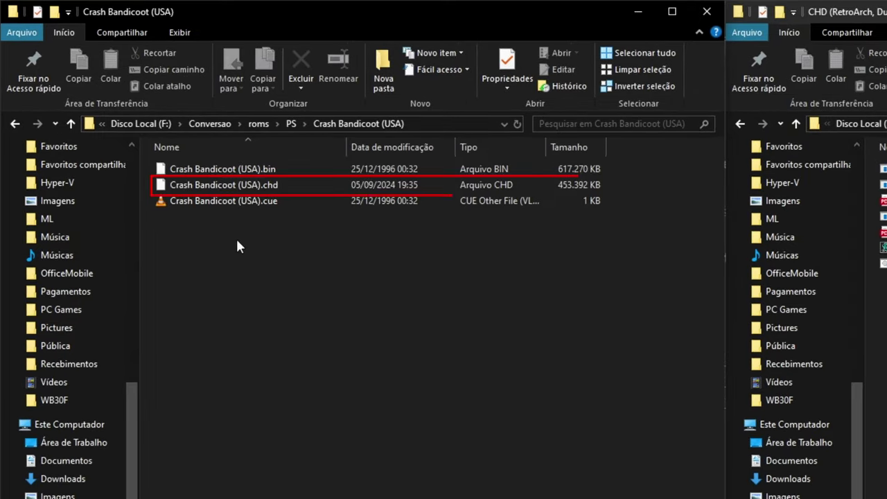
left_click(232, 177)
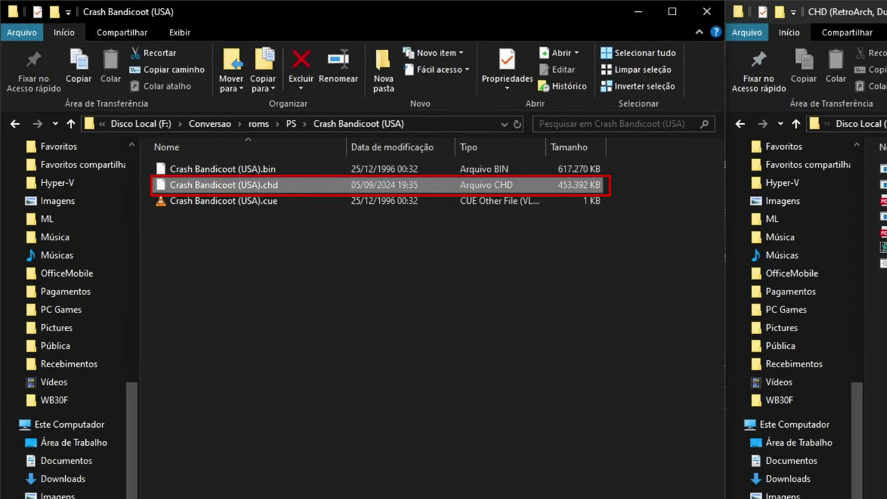
left_click(388, 168)
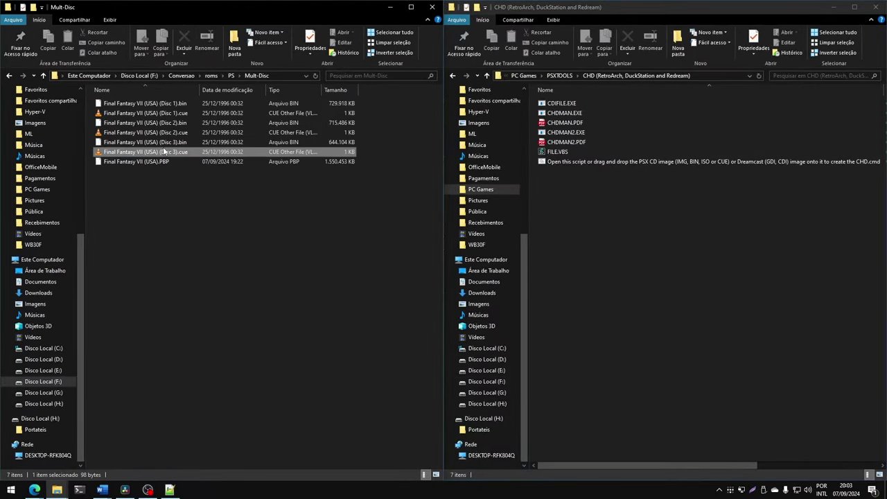
- Run the CHD conversion script on the Final Fantasy VII (USA) CUE files for Disc 3, Disc 2 and Disc 1
left_click_drag(146, 151, 575, 162)
left_click_drag(146, 132, 613, 163)
left_click(254, 7)
left_click_drag(145, 112, 653, 164)
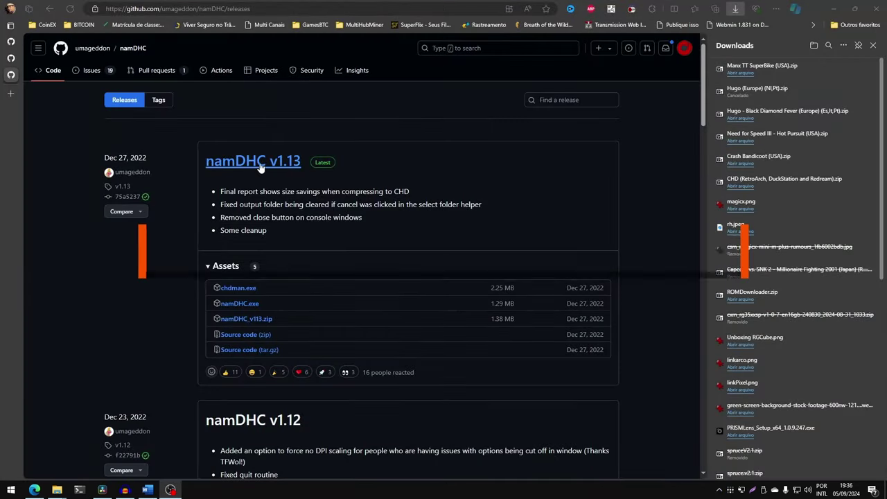
- Download namDHC_v113.zip from the namDHC v1.13 release on GitHub and save it in F:\Conversao
left_click(264, 323)
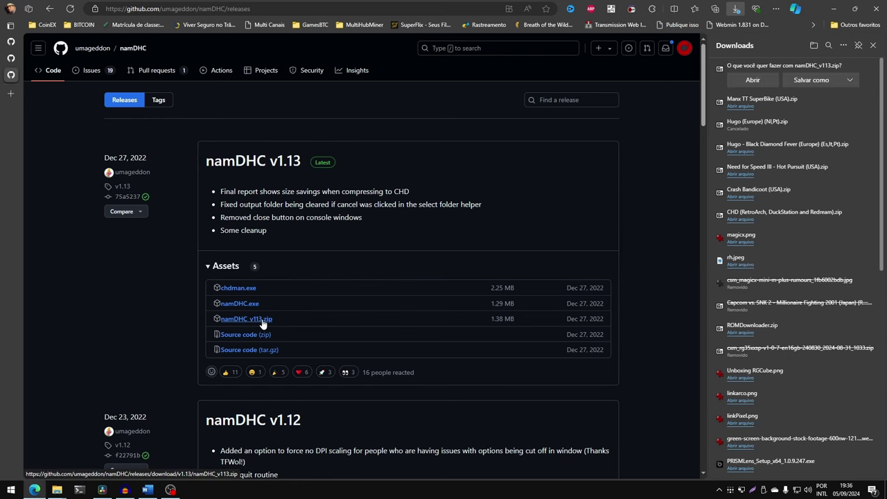
left_click(810, 80)
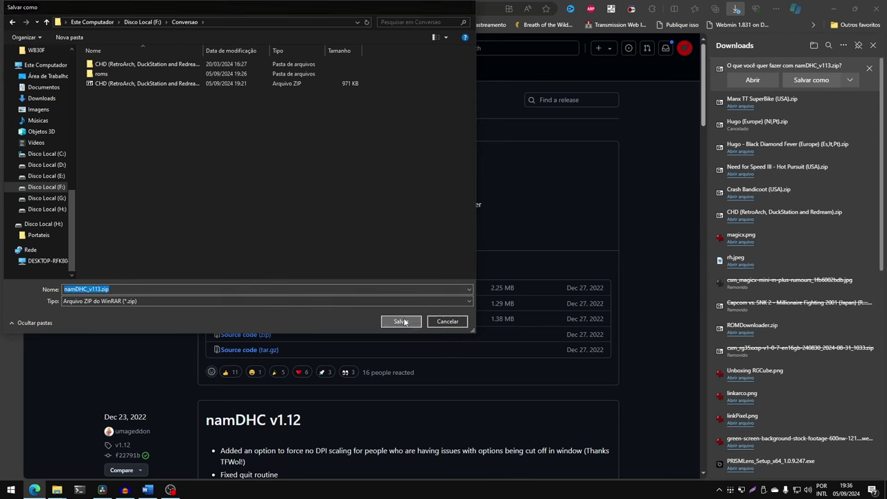
left_click(400, 320)
- Extract namDHC_v113.zip into its own namDHC_v113 folder in Conversao and open that folder
right_click(252, 144)
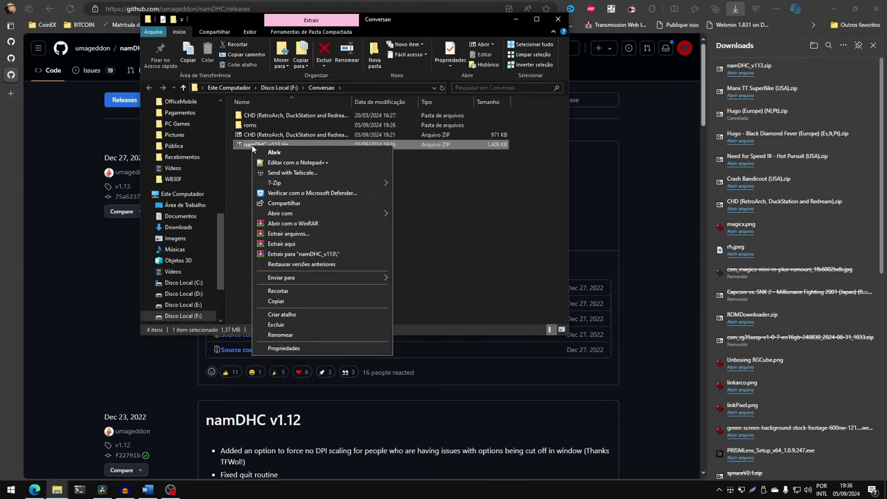
mouse_move(277, 182)
left_click(443, 224)
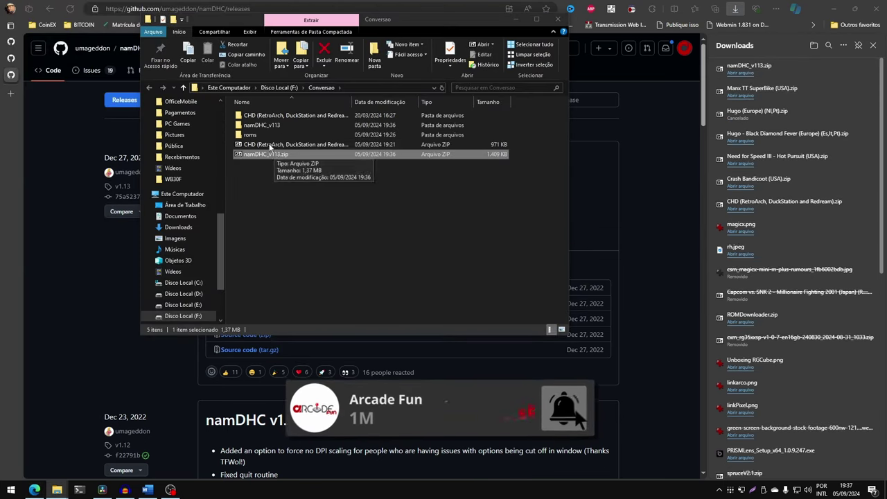
double_click(262, 125)
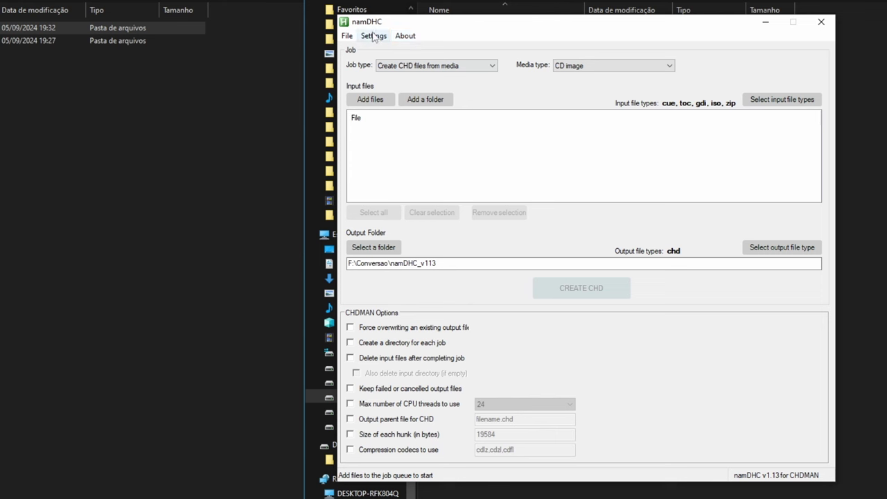
- Set the number of jobs namDHC runs concurrently to 5
left_click(373, 36)
mouse_move(497, 64)
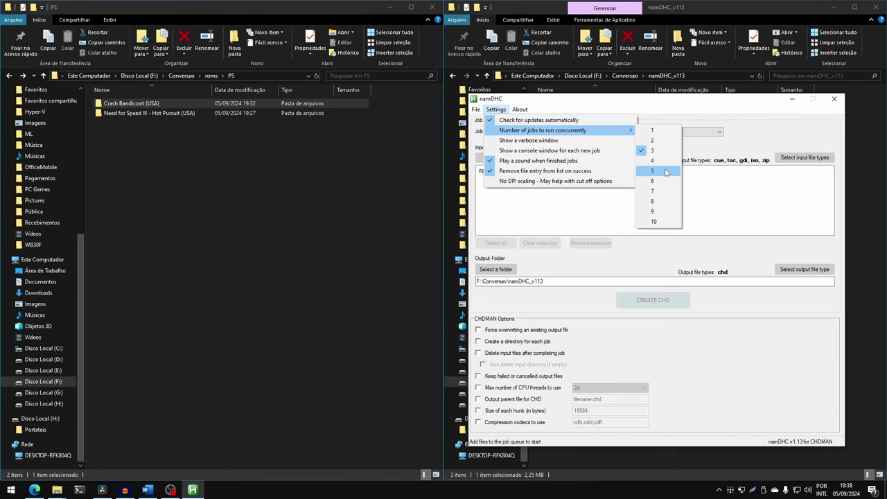
left_click(665, 172)
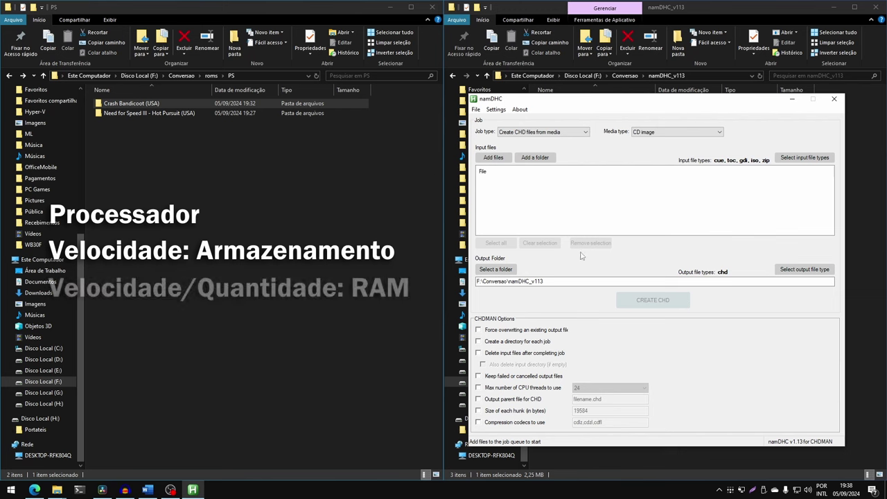
- Check the processor's core and logical processor counts in Task Manager's CPU performance view, and close Task Manager
right_click(402, 491)
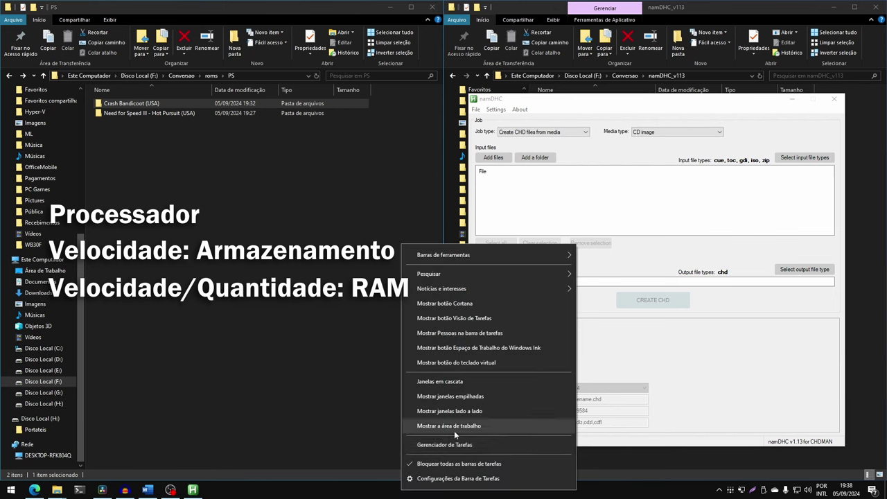
left_click(436, 445)
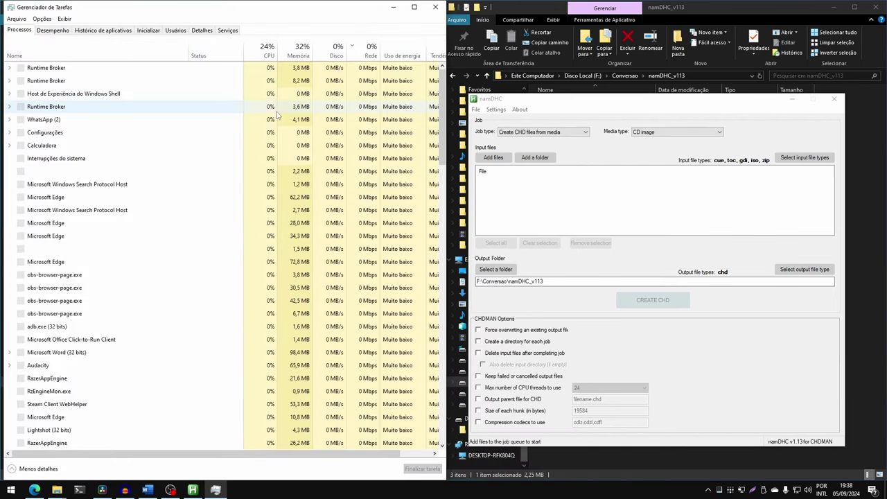
left_click(62, 33)
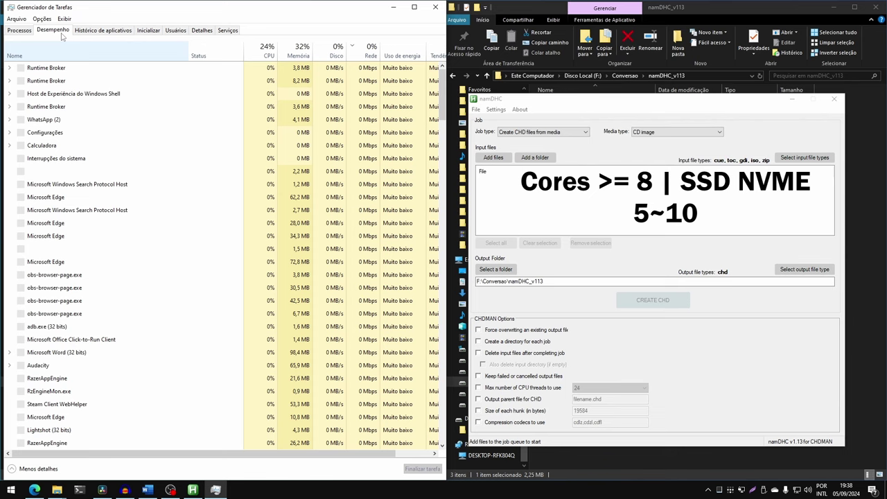
left_click(99, 60)
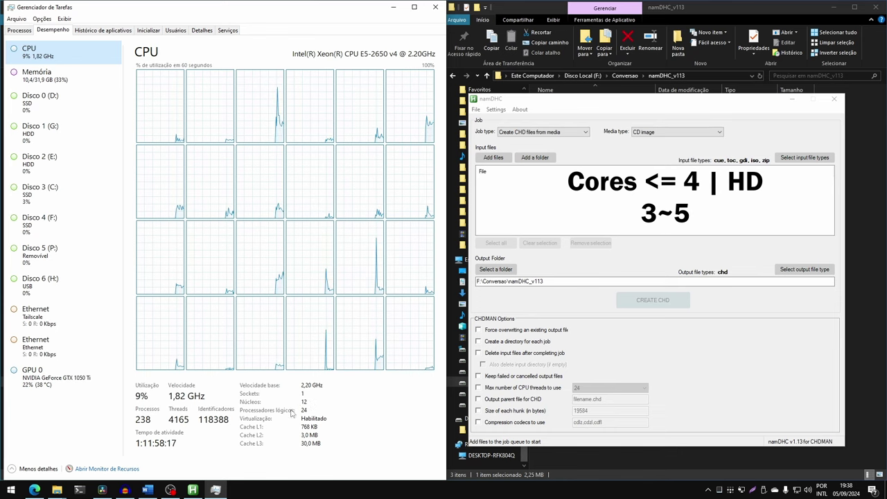
key("alt+F4")
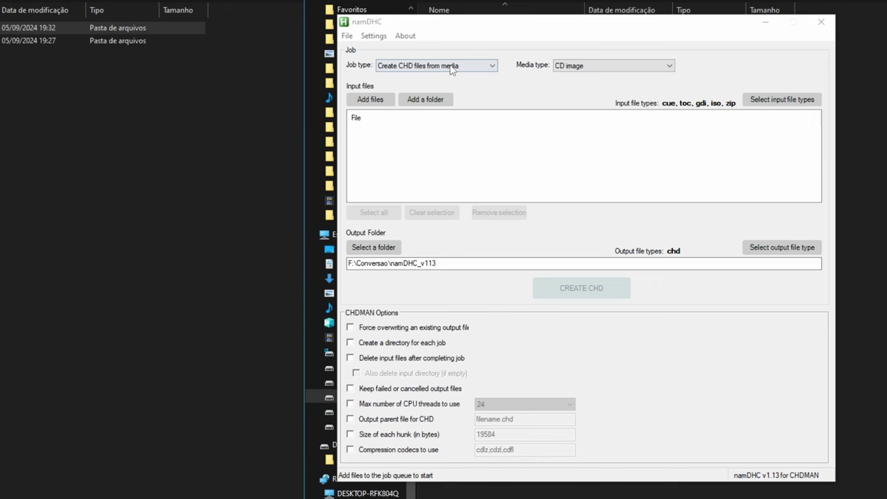
- Set the job type to Create CHD files from media and the media type to CD image
left_click(550, 132)
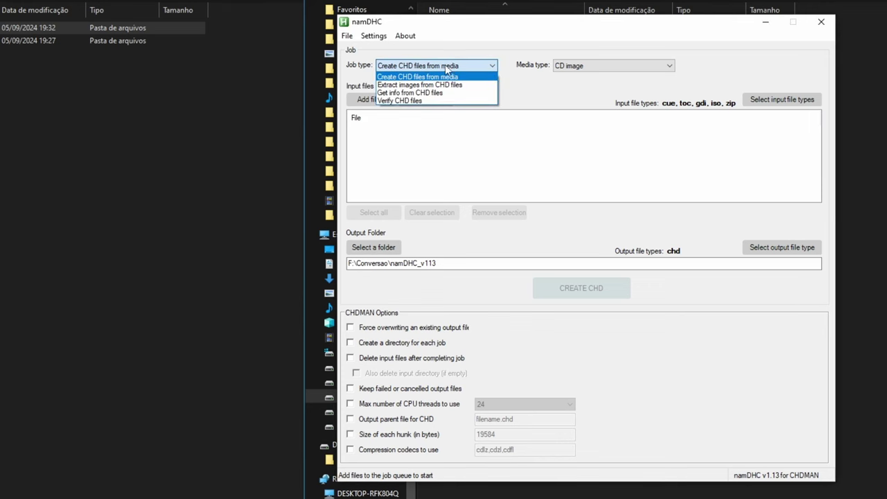
left_click(425, 77)
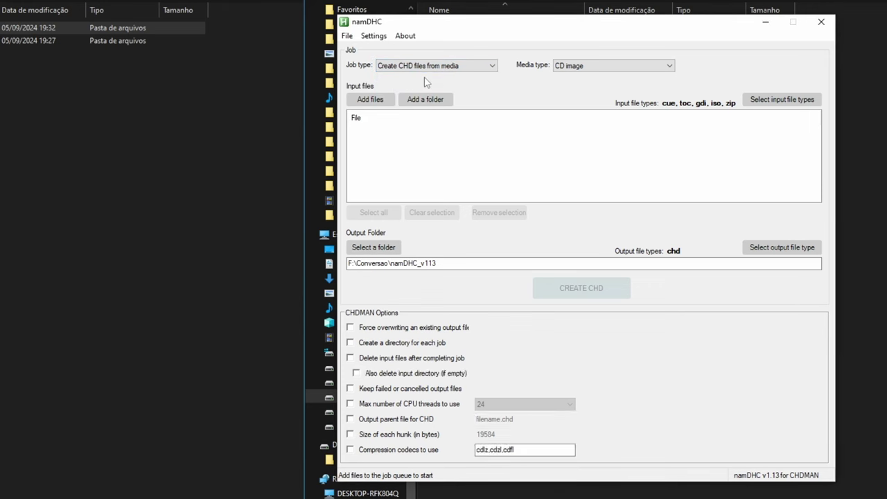
left_click(587, 68)
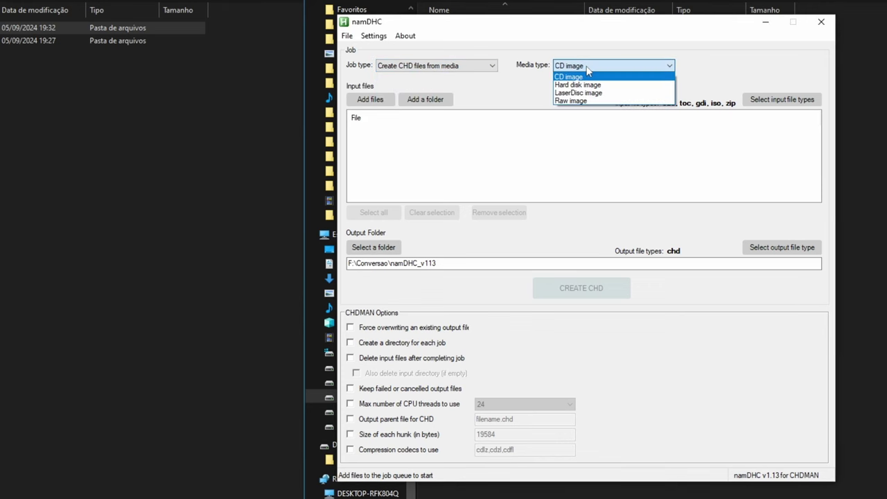
left_click(587, 70)
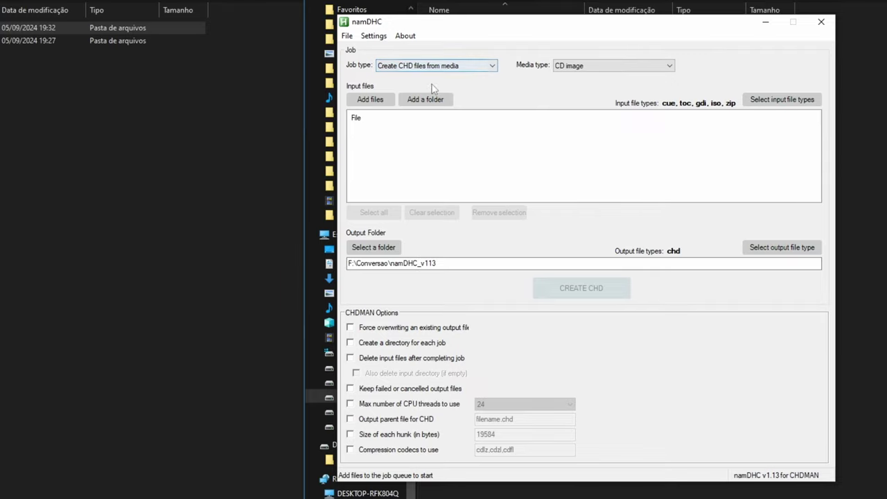
- Add the Need for Speed III - Hot Pursuit (USA).cue file from the PS roms folder to the input files
left_click(370, 99)
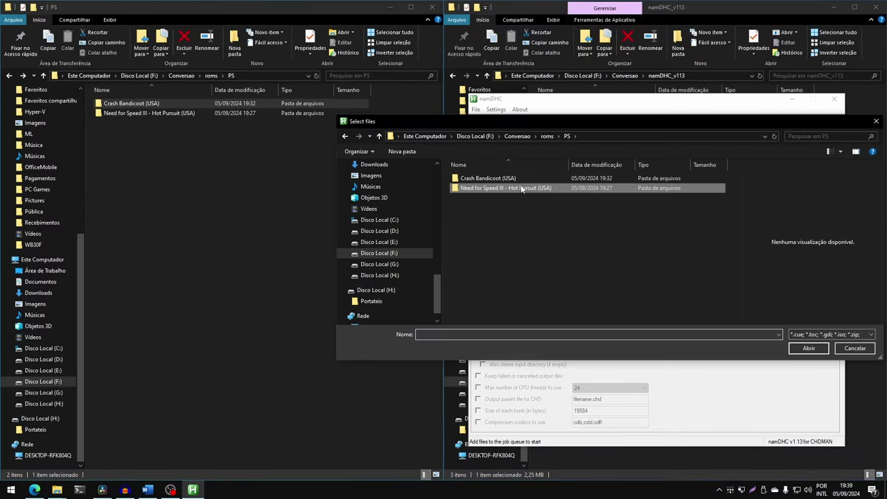
double_click(521, 188)
left_click(499, 178)
left_click(808, 348)
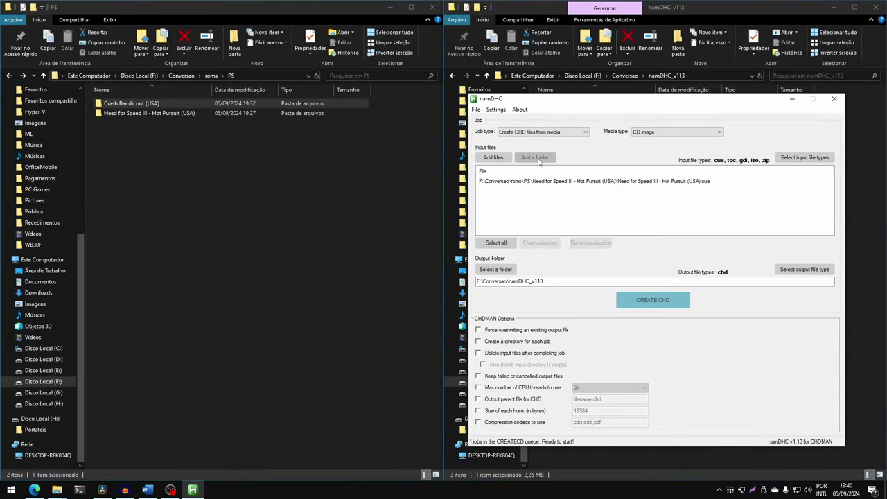
- Add the SATURN folder from F:\Conversao\roms to the conversion inputs
left_click(537, 157)
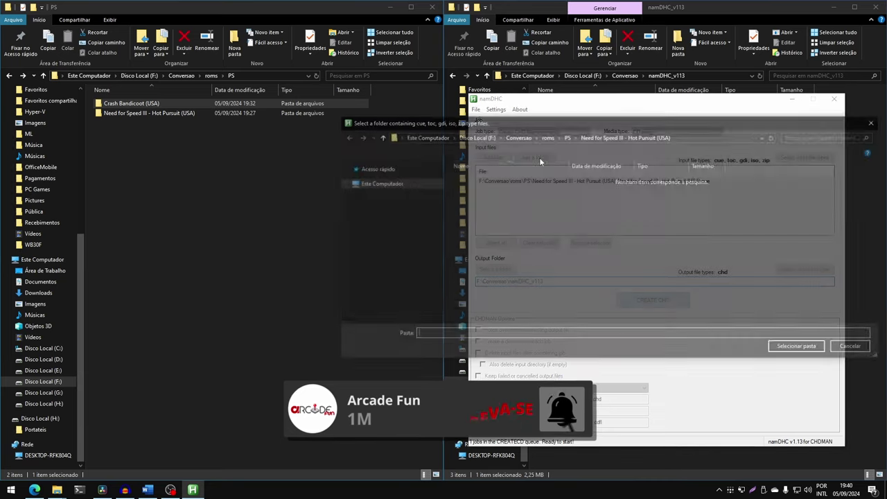
double_click(478, 199)
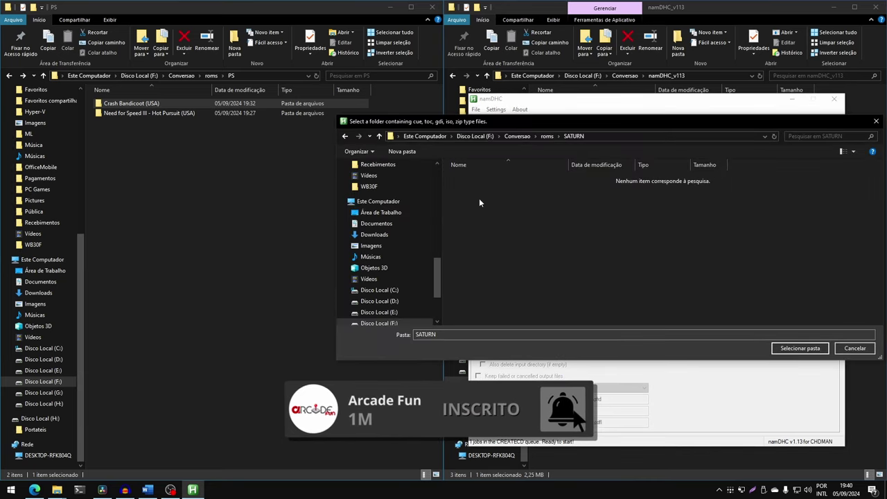
left_click(799, 348)
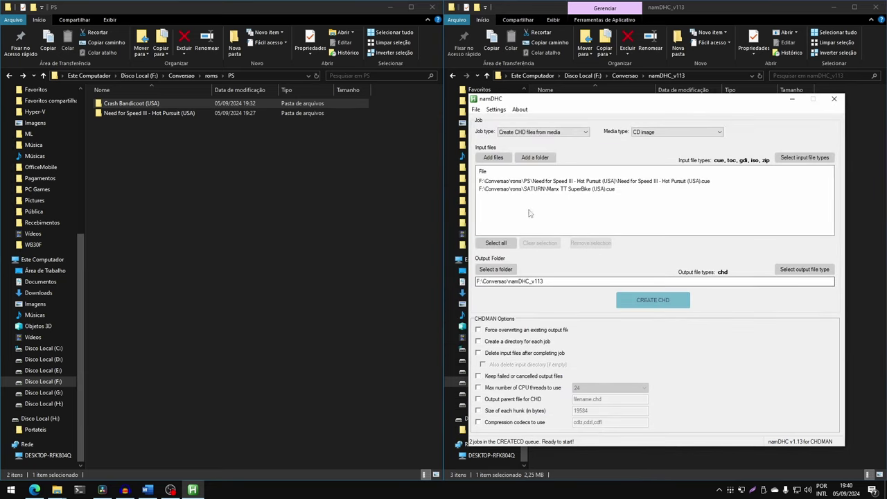
- Choose F:\Conversao\namDHC_v113 as the output folder and start creating the CHD files
left_click(502, 270)
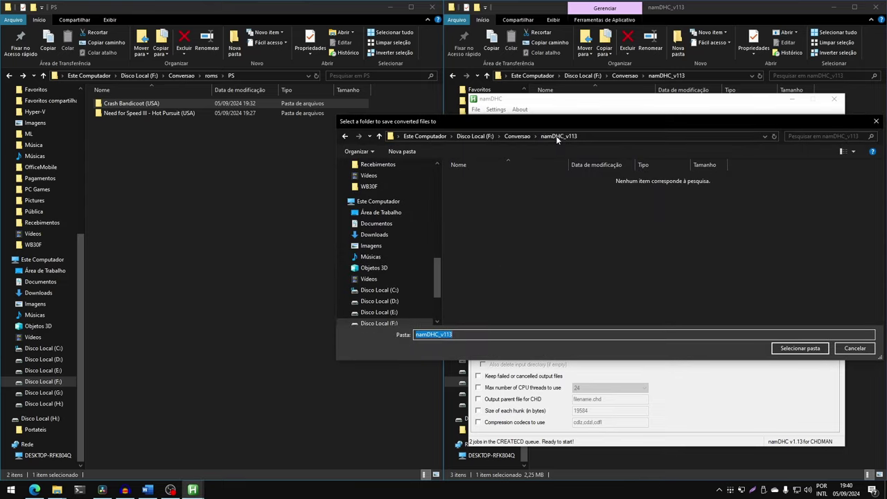
left_click(797, 348)
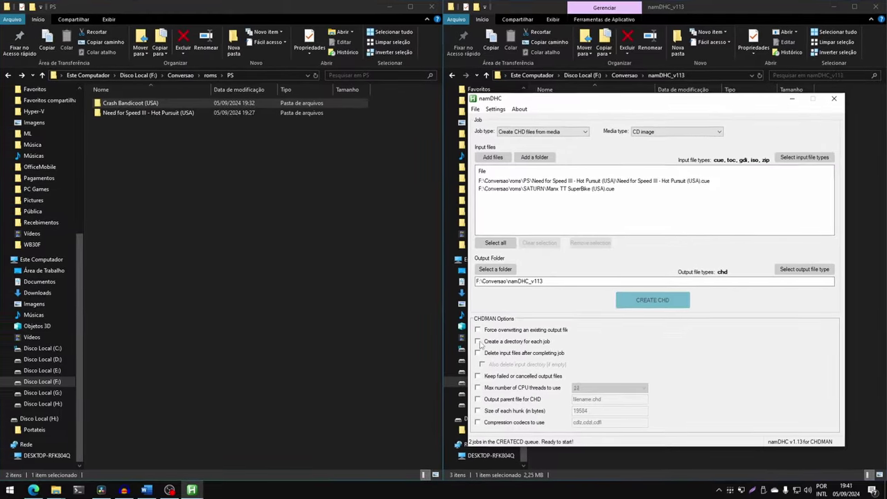
left_click(657, 301)
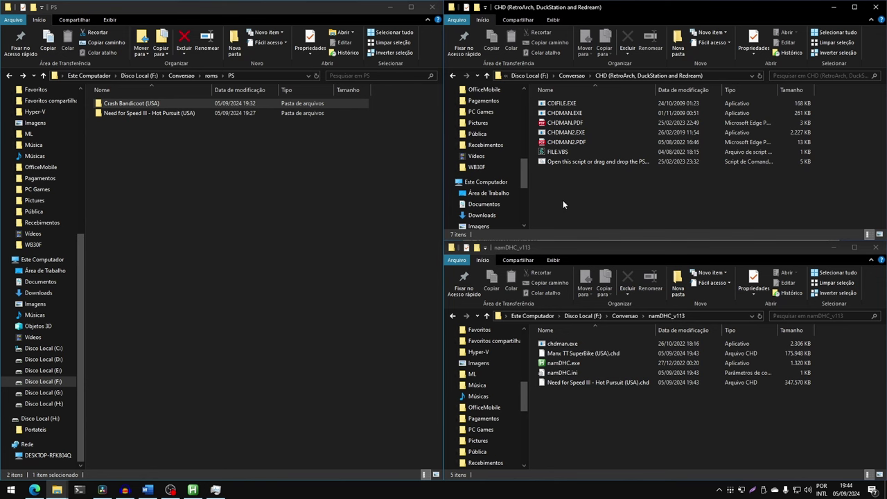
- Select the CHD conversion script in File Explorer and widen the Name column to read its full file name
left_click(544, 161)
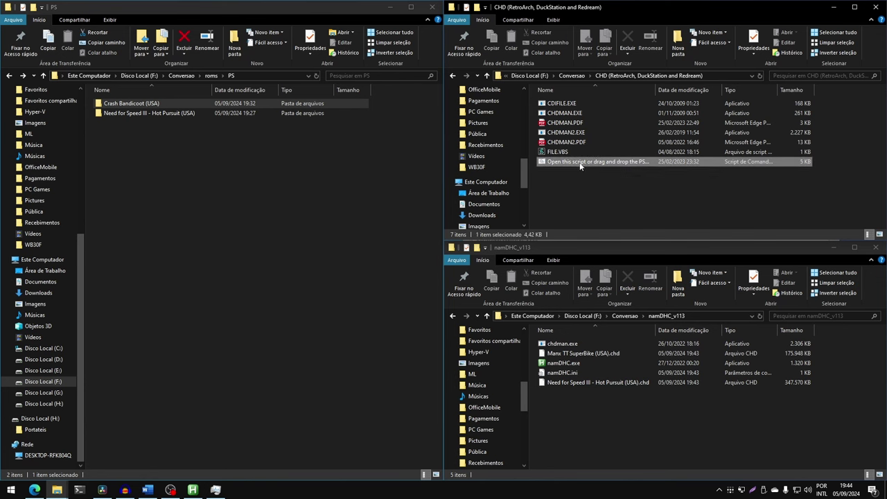
double_click(654, 89)
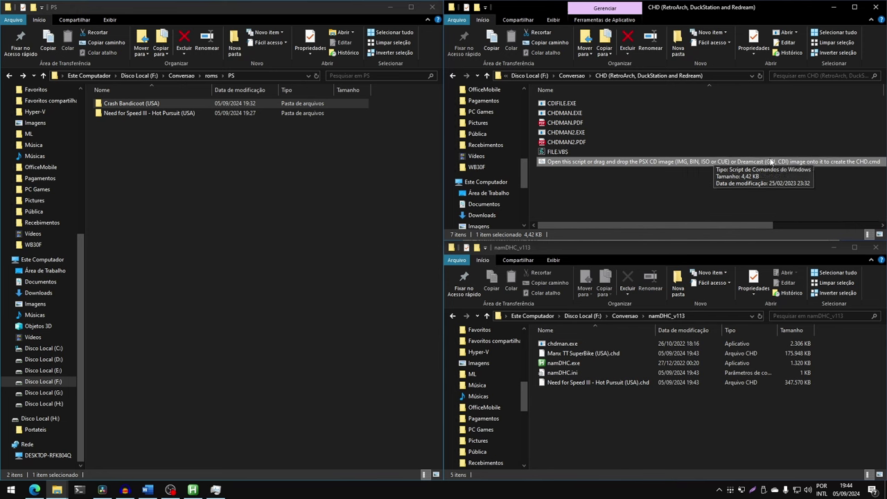
left_click(631, 161)
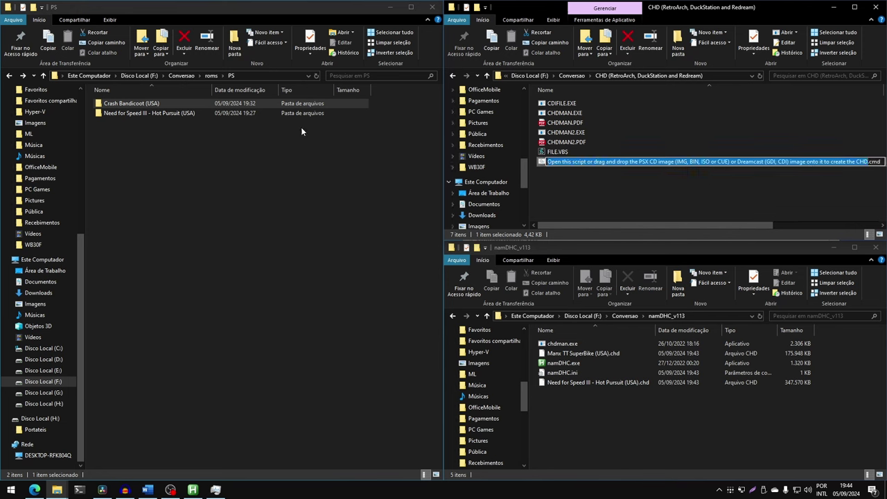
- Open the Crash Bandicoot (USA) folder, select its CHD file, and return to the PS folder
double_click(147, 109)
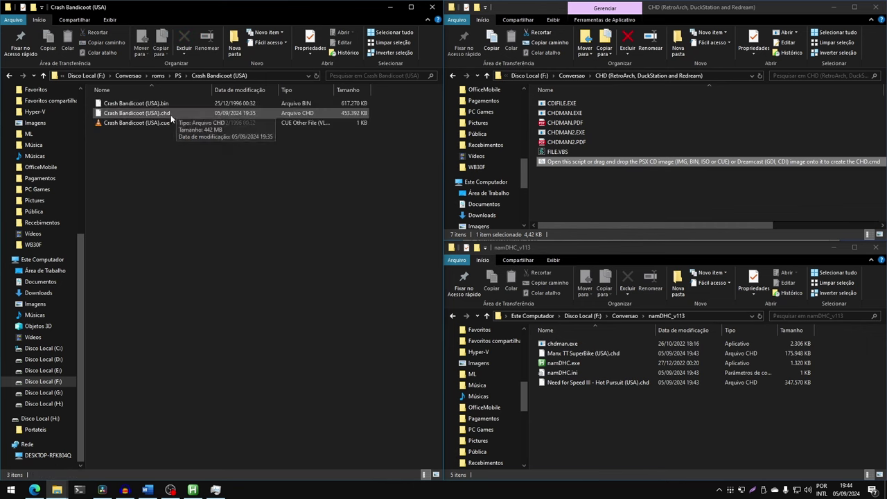
left_click(166, 115)
key("BackSpace")
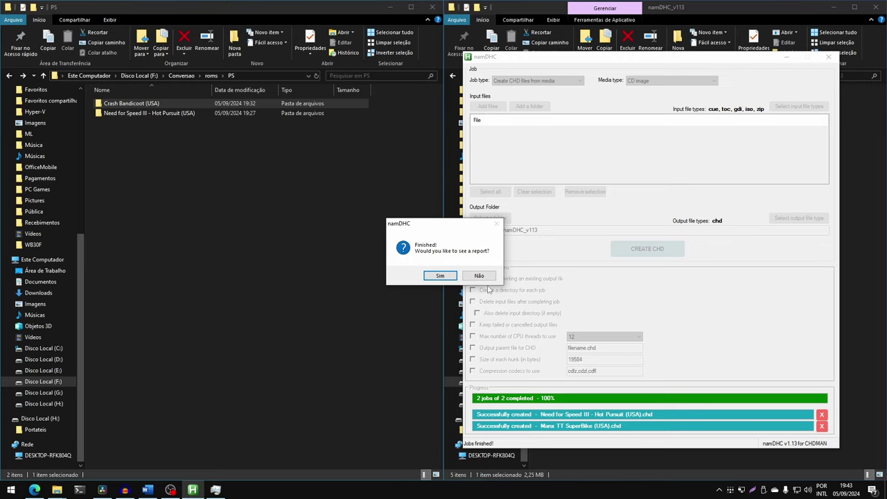
- Decline the report for the finished namDHC conversion
left_click(478, 275)
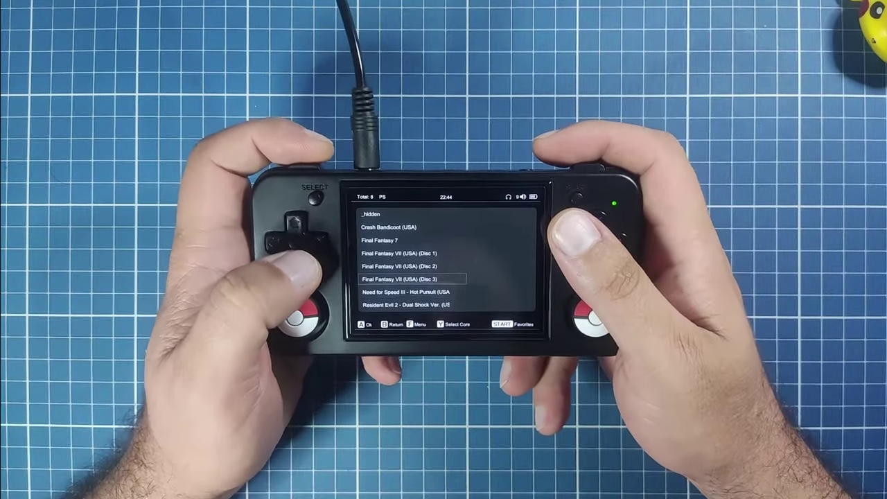
key("Up")
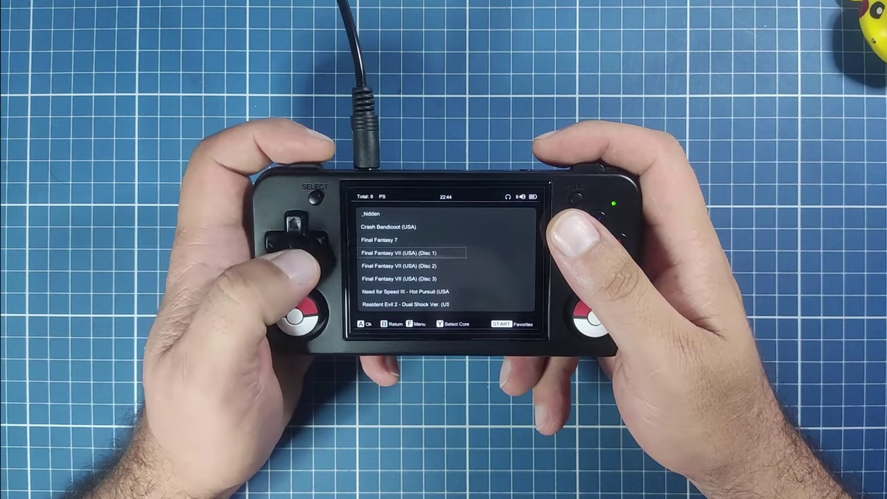
key("Down")
key("Down")
key("Down")
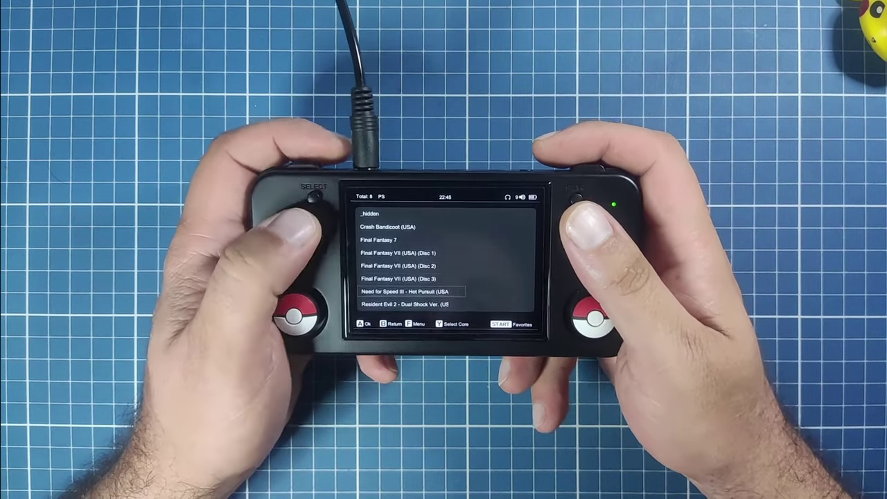
key("Up")
key("Up")
key("Up")
key("Up")
key("Up")
key("Up")
key("Up")
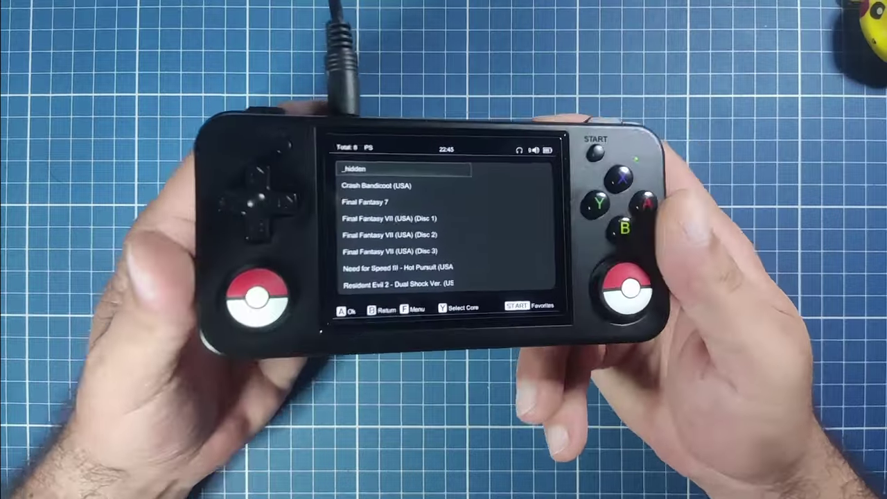
key("Down")
key("Down")
key("Down")
key("Down")
key("Down")
key("Down")
key("Down")
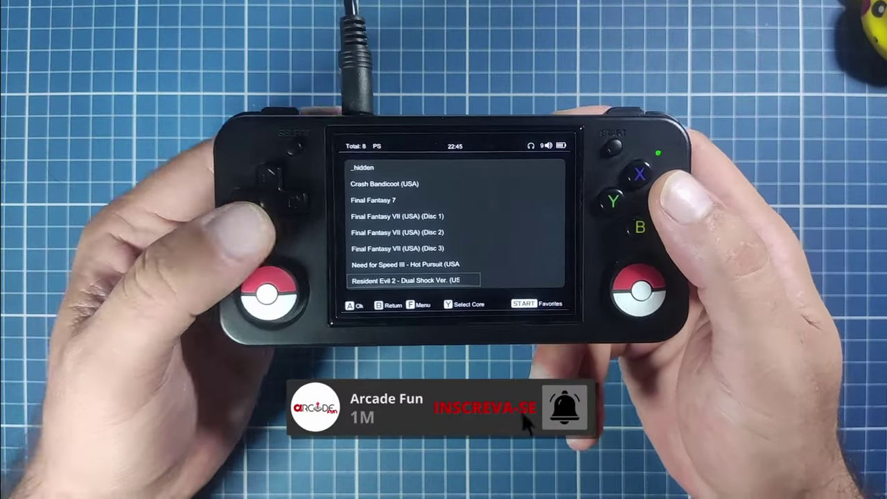
key("a")
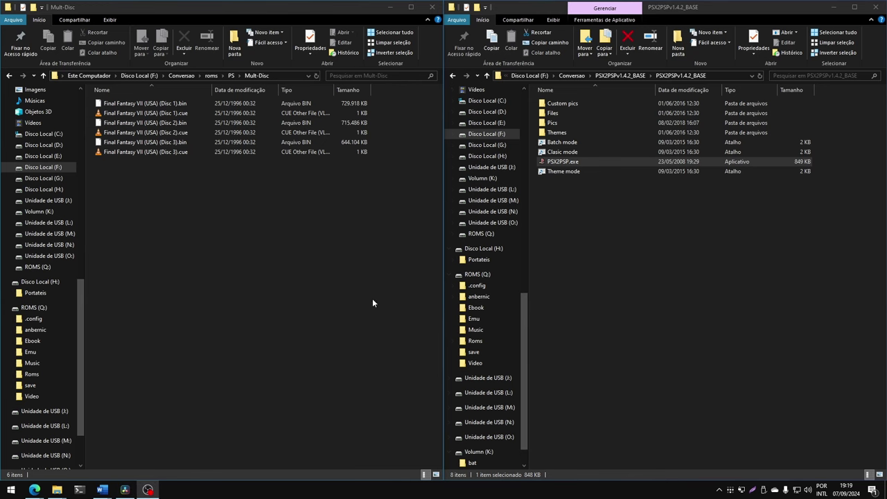
- Start PSX2PSP and load Final Fantasy VII (USA) (Disc 1).bin as the first input file
double_click(565, 161)
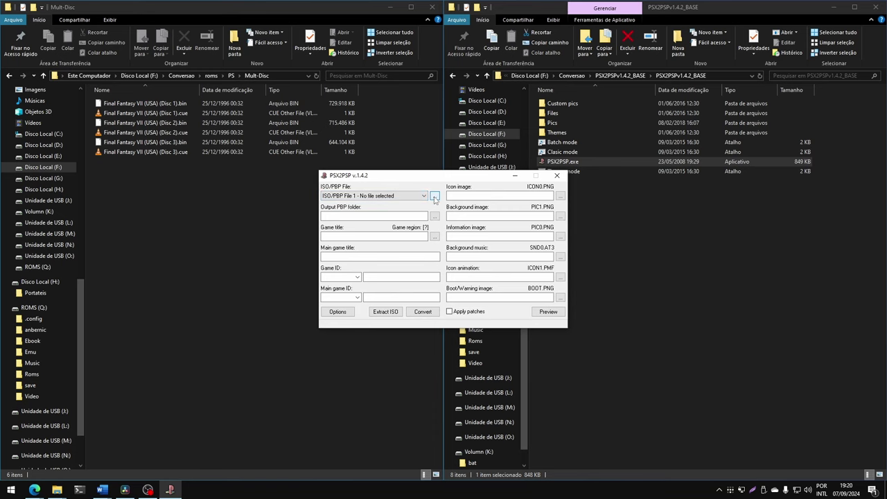
left_click(423, 198)
left_click(427, 192)
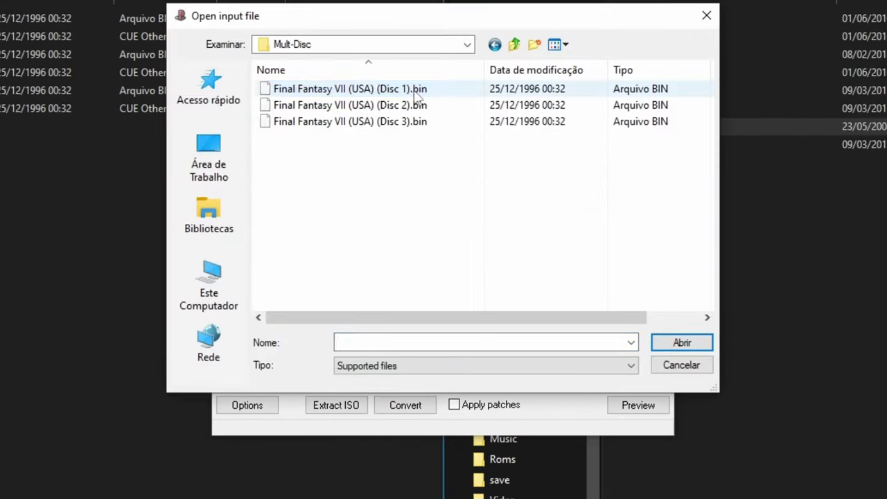
left_click(388, 88)
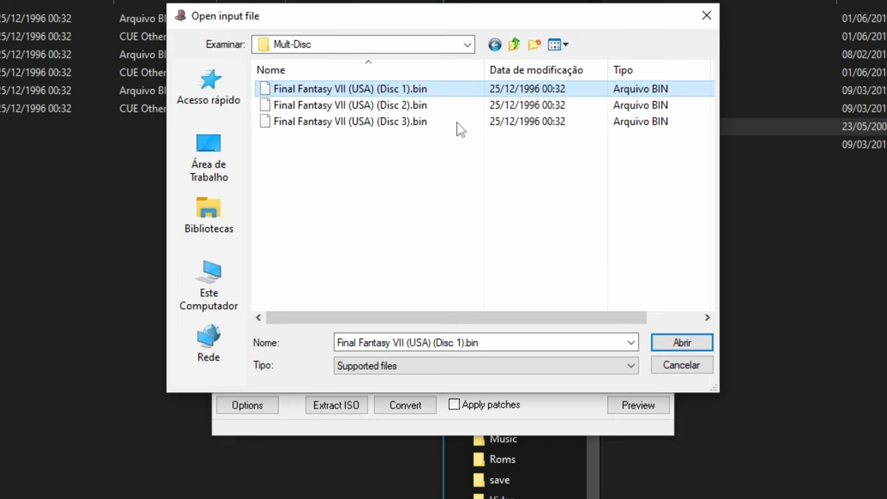
left_click(691, 348)
- Load Final Fantasy VII (USA) (Disc 2).bin into the ISO/PBP File 2 slot
left_click(319, 190)
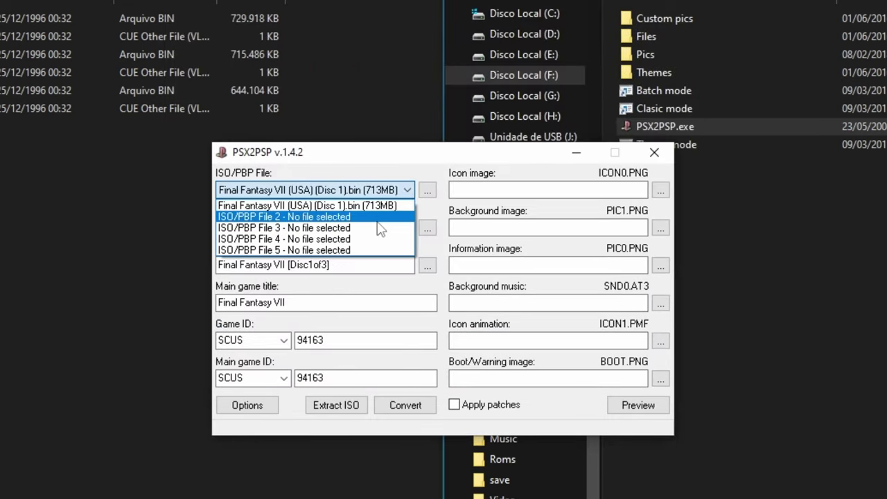
left_click(319, 217)
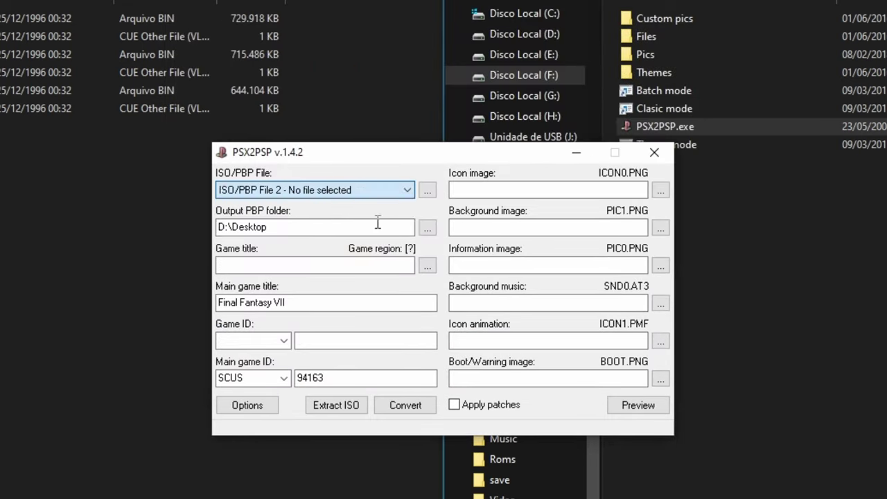
left_click(427, 190)
double_click(349, 104)
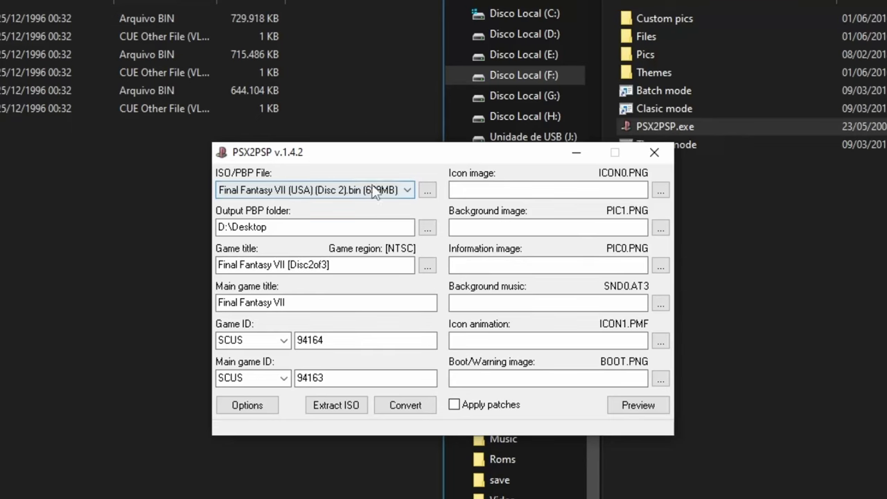
- Load Final Fantasy VII (USA) (Disc 3).bin into the ISO/PBP File 3 slot
left_click(372, 192)
left_click(277, 229)
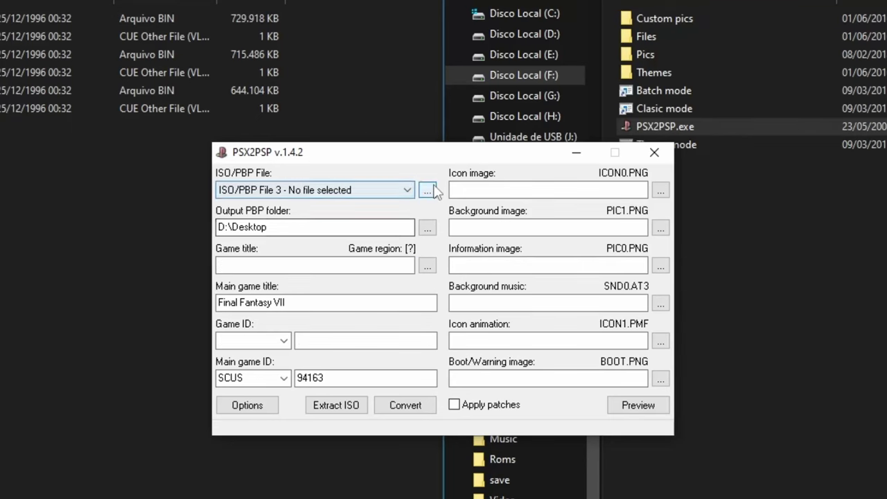
left_click(427, 190)
left_click(326, 125)
double_click(325, 124)
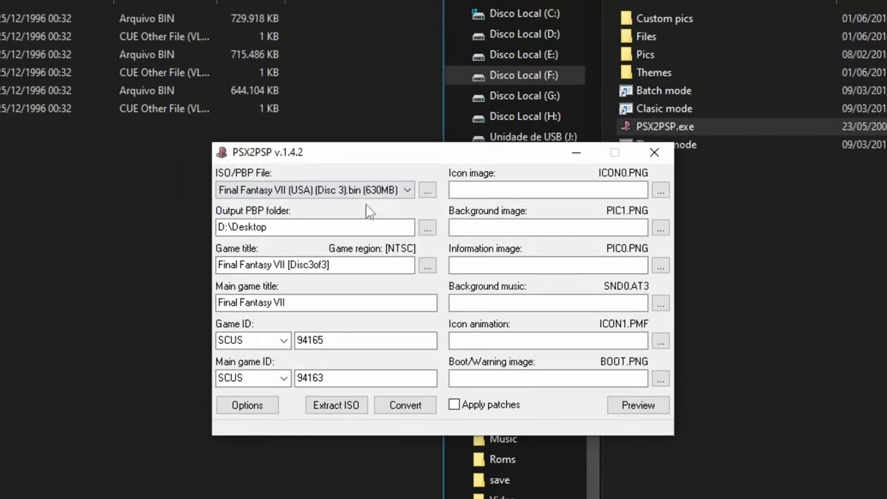
- Review the loaded discs, choose the Mult-Disc folder as the PBP output folder, and start the conversion
left_click(367, 193)
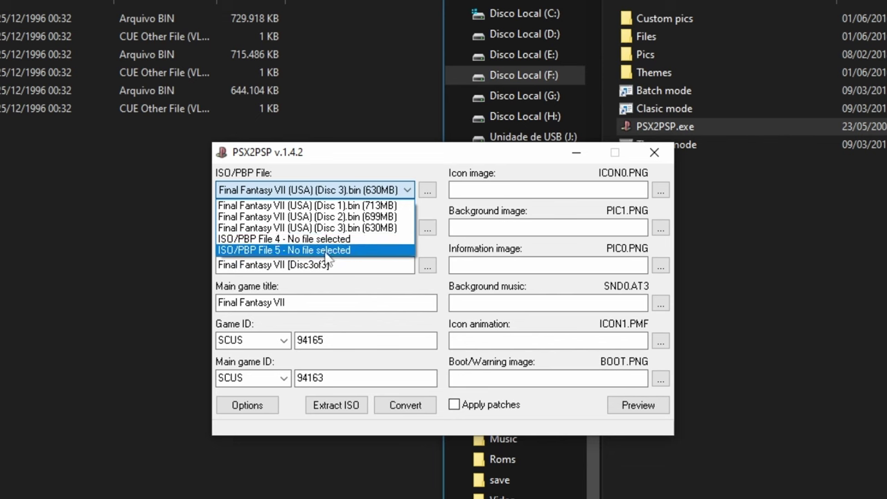
left_click(331, 166)
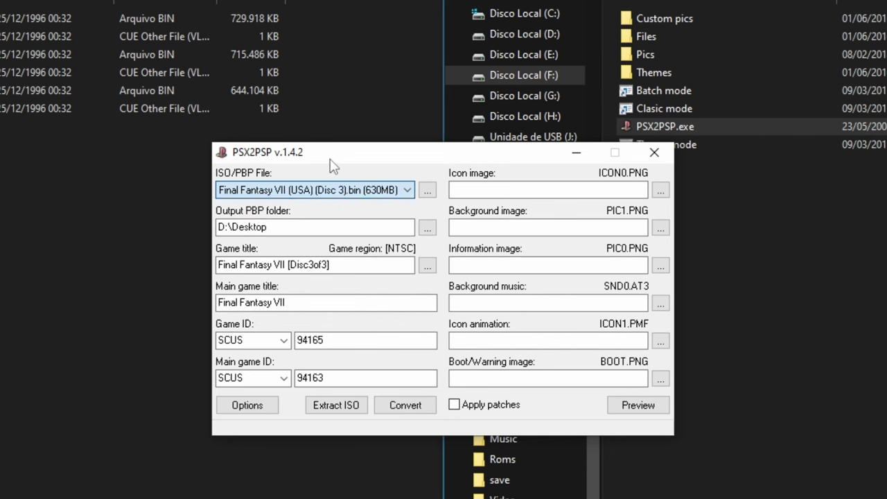
left_click(431, 234)
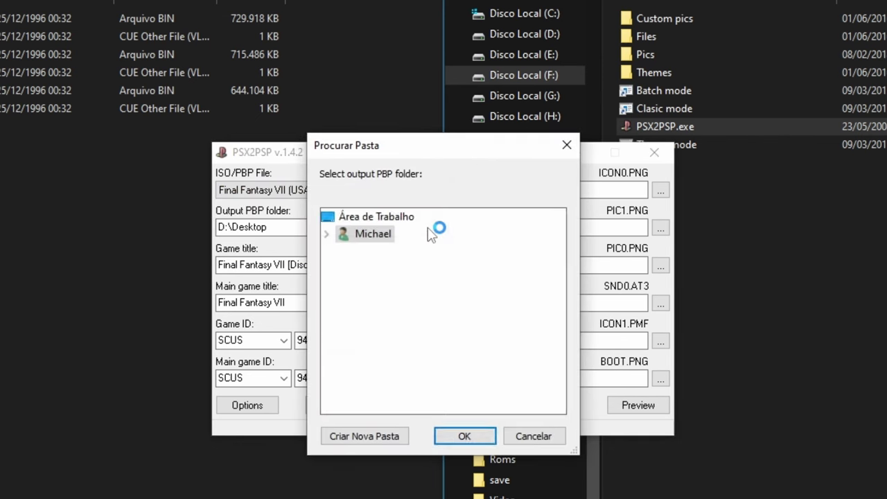
left_click(460, 435)
left_click(406, 405)
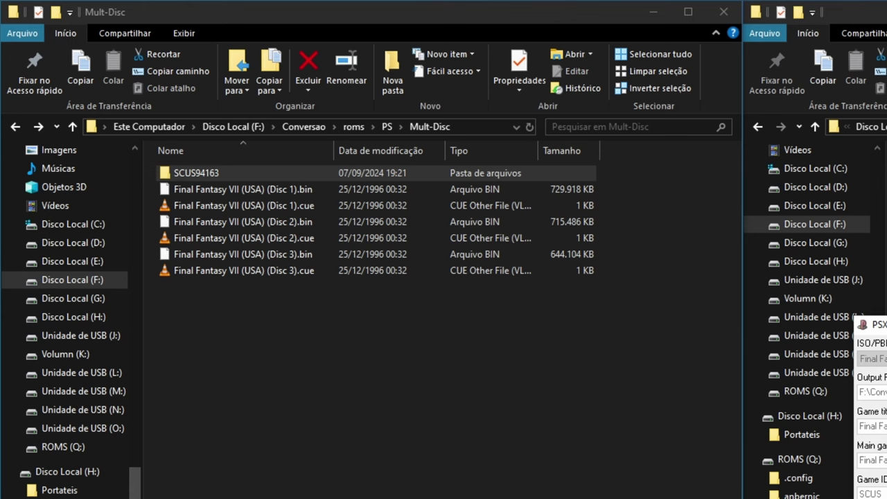
- Open the SCUS94163 folder in Mult-Disc and rename its PBP file as Final Fantasy 7.PBP
double_click(208, 172)
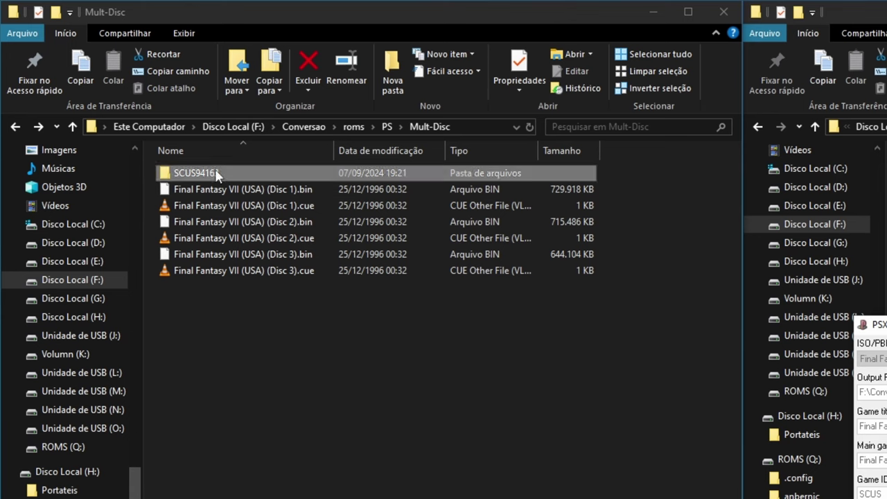
left_click(194, 174)
key("F2")
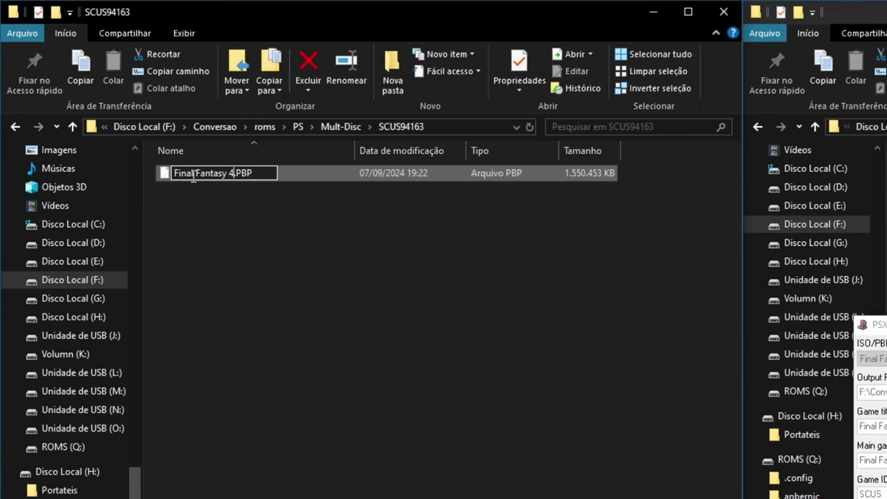
key("Return")
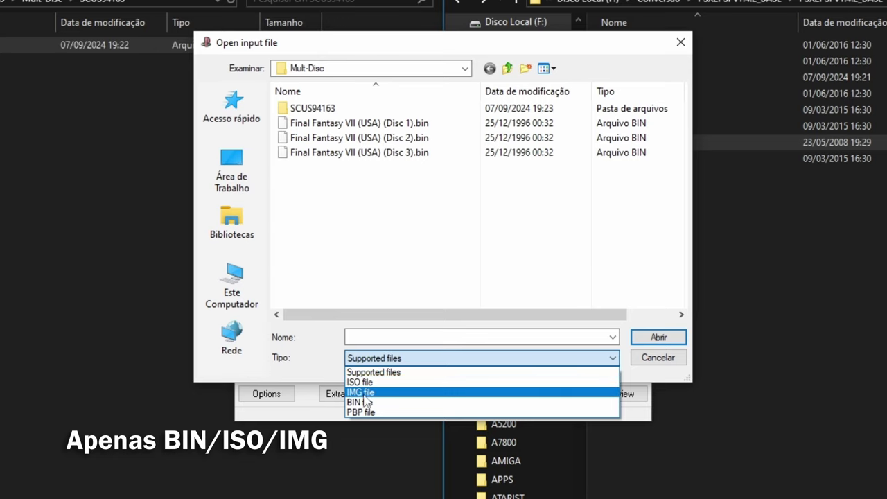
- Check the accepted input formats by filtering the Mult-Disc files by IMG, BIN and ISO, and close PSX2PSP without opening a file
left_click(363, 394)
left_click(367, 359)
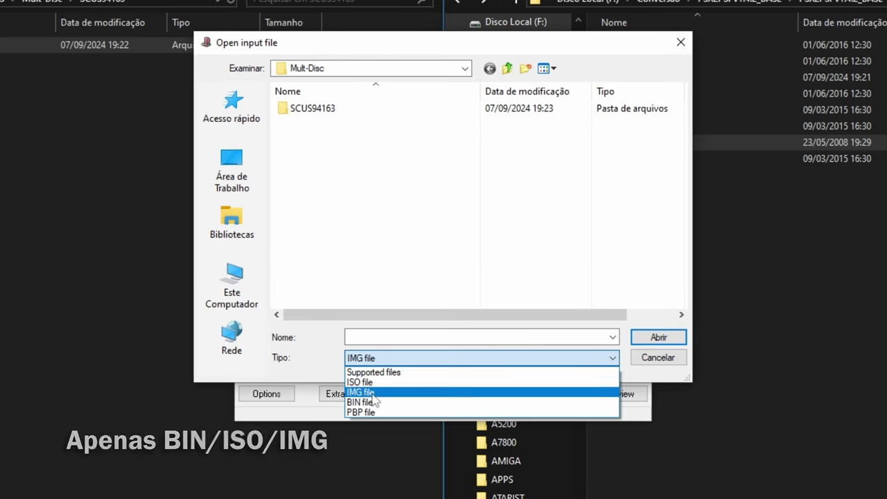
left_click(360, 402)
left_click(374, 361)
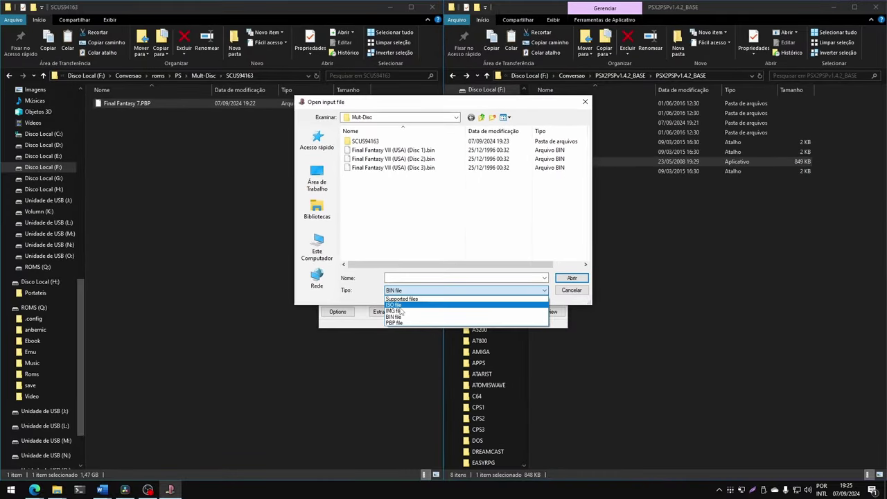
left_click(401, 306)
left_click(395, 290)
left_click(393, 311)
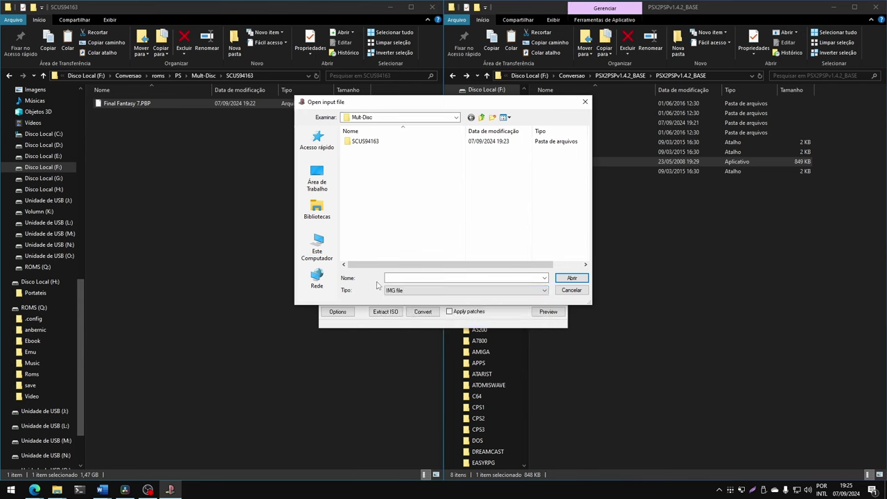
left_click(571, 291)
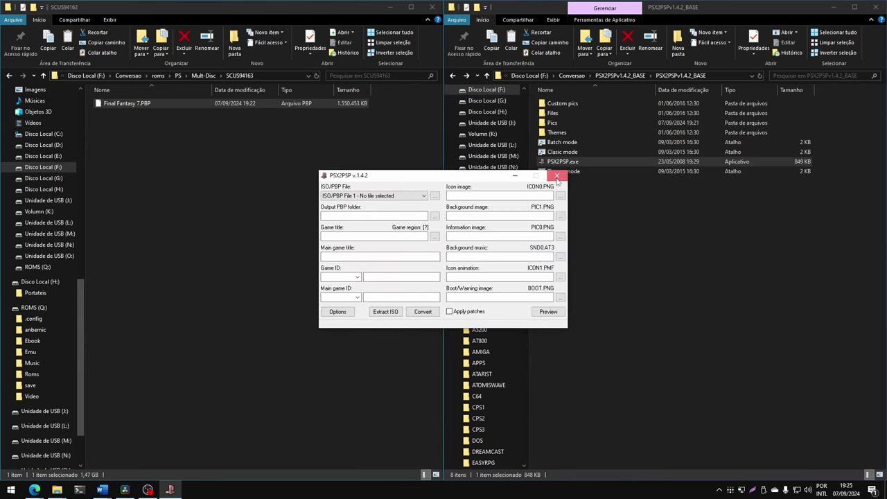
left_click(557, 177)
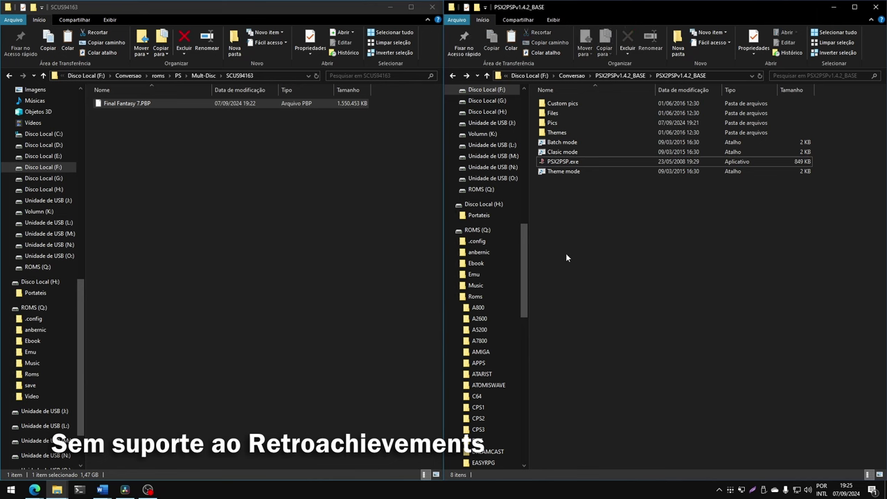
- Open the Roms folder on the ROMS (Q:) drive and launch Notepad++
left_click(481, 189)
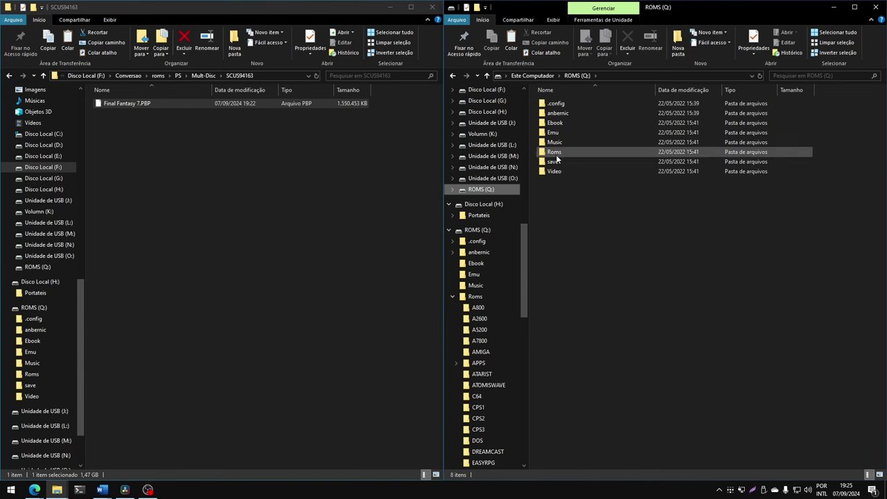
double_click(555, 153)
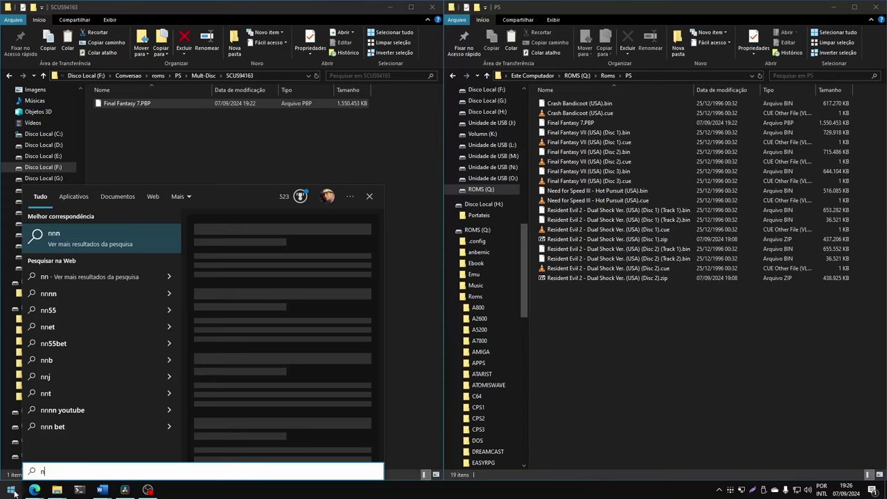
type("otepad")
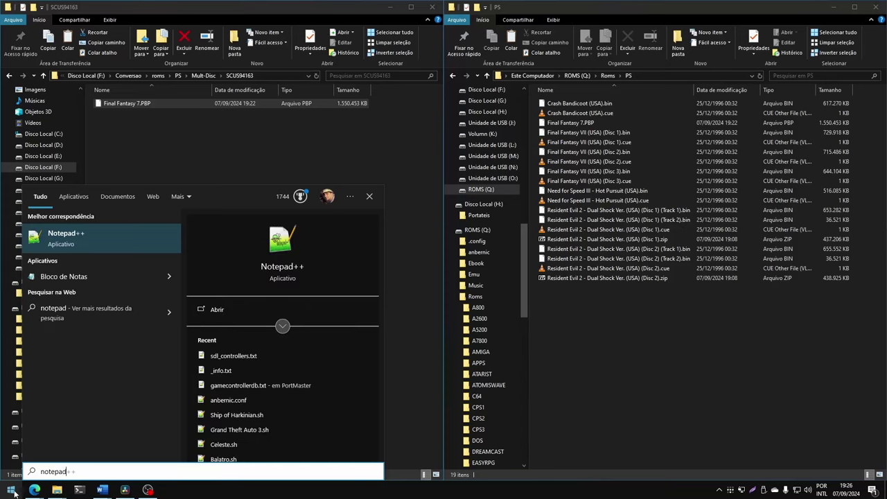
key("Return")
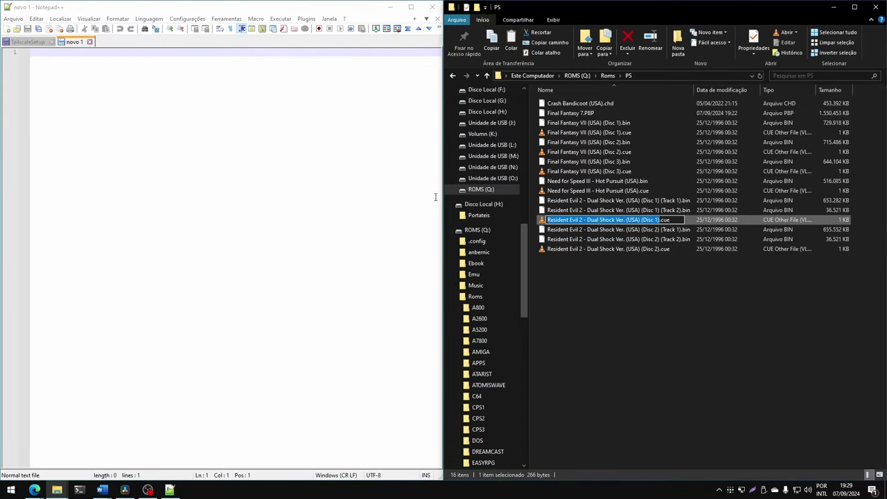
- List the Disc 1 and Disc 2 cue file names of Resident Evil 2 - Dual Shock Ver. (USA) on separate lines in the new document
key("ctrl+c")
left_click(435, 197)
key("ctrl+v")
type(".")
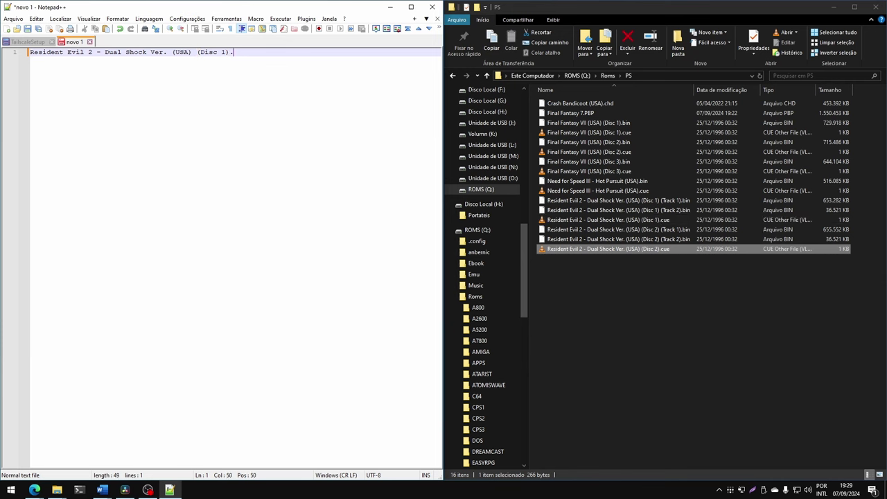
type("cue")
key("Return")
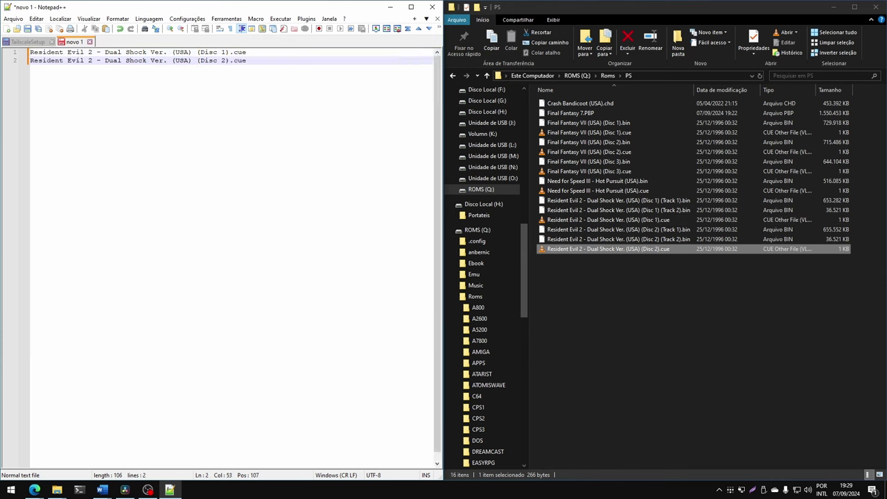
left_click(584, 287)
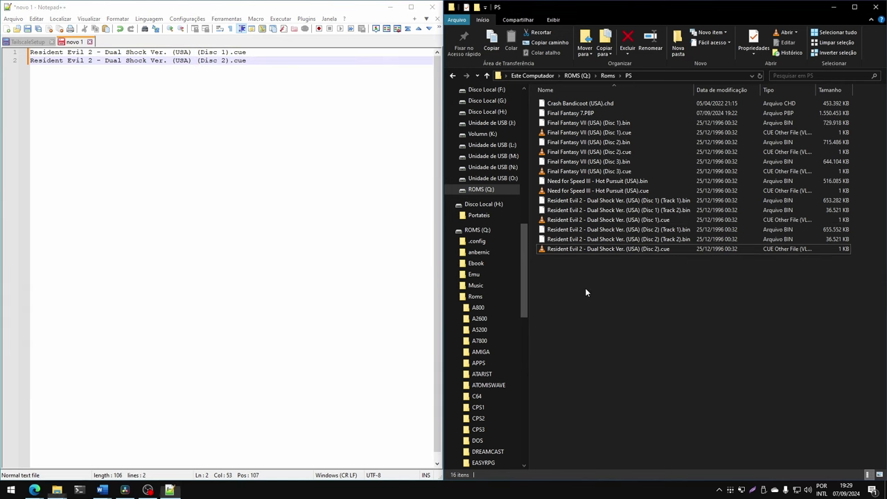
- Prefix the Disc 1 cue file name with the path /_hidden/multi-disc/
left_click(30, 52)
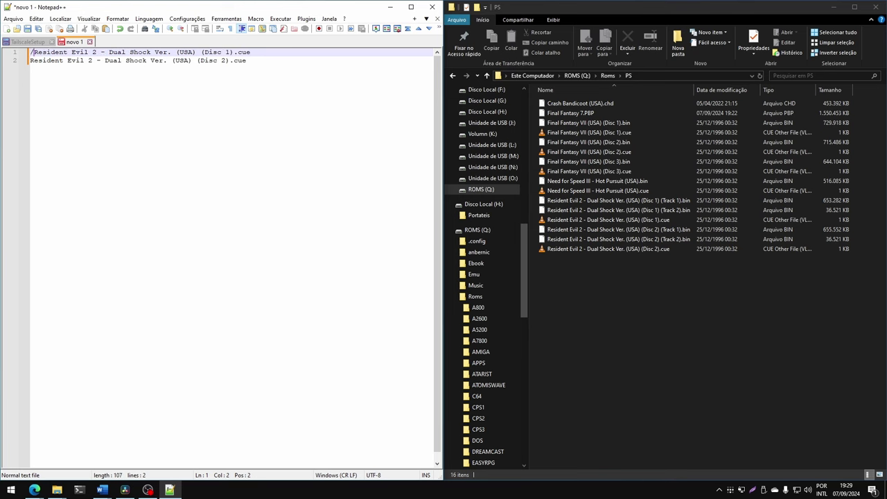
type("/_hidden/")
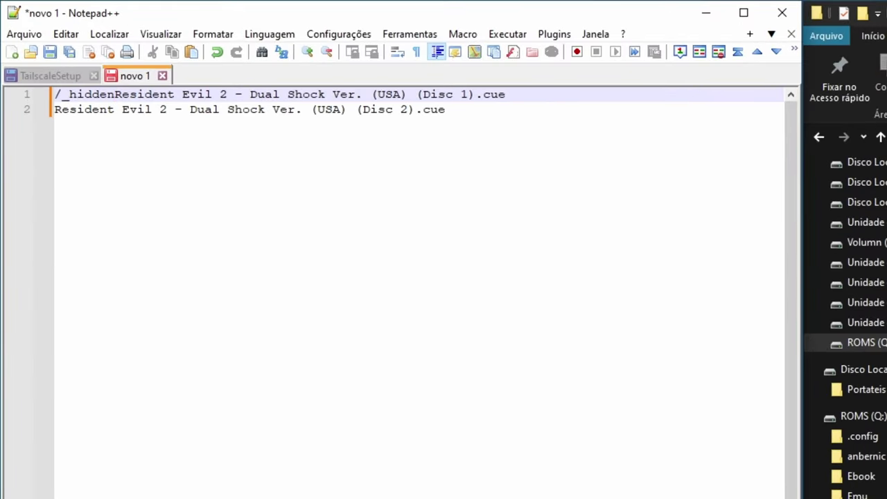
type("multi-d")
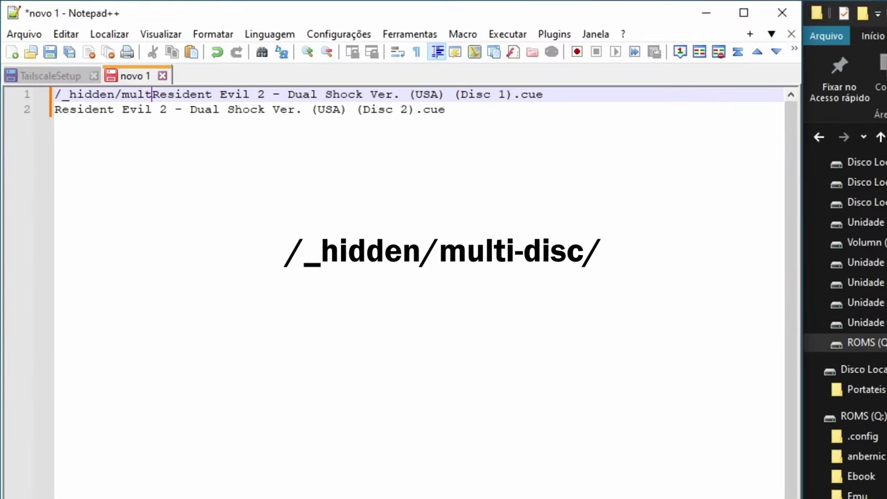
type("isc/")
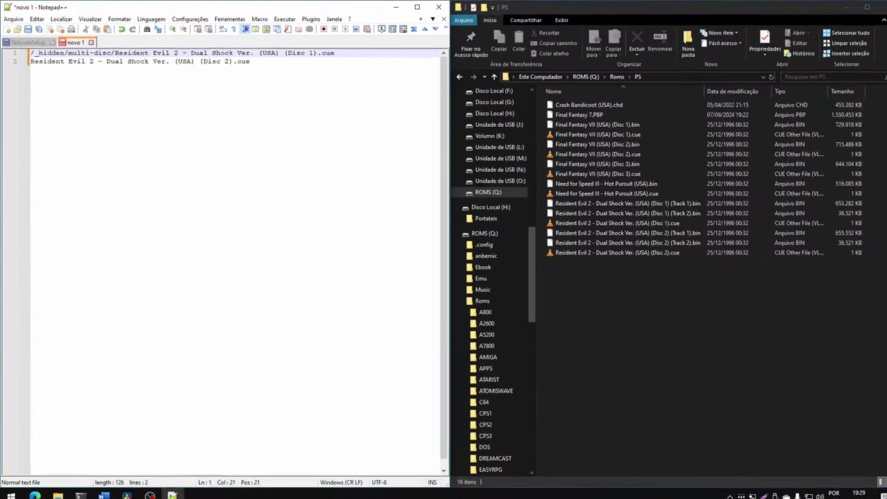
- Prefix the Disc 2 cue file name on the second line with the path /_hidden/multi-disc/
key("Down")
key("Home")
key("ctrl+v")
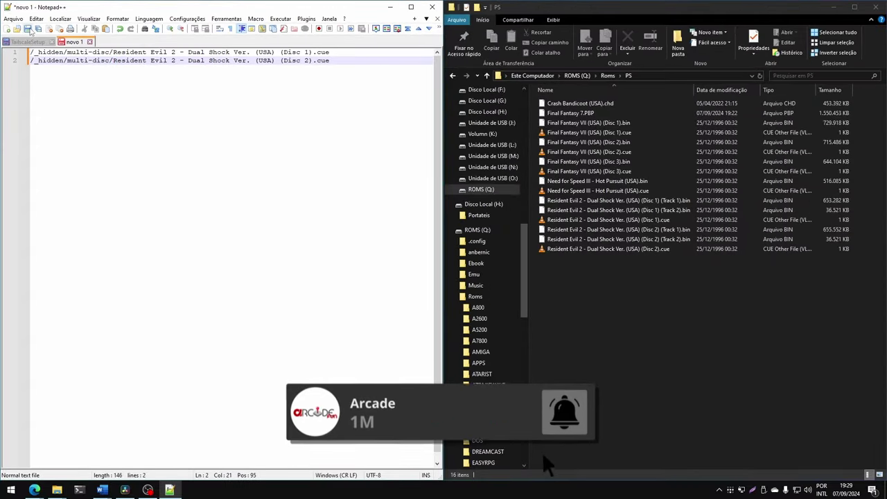
- Save the playlist in the PS folder as Resident Evil 2 - Dual Shock Ver. (USA).m3u with the file type All types (*.*)
key("ctrl+s")
type("Resident Evil 2 - Dual Shock Ver. (USA).m3u")
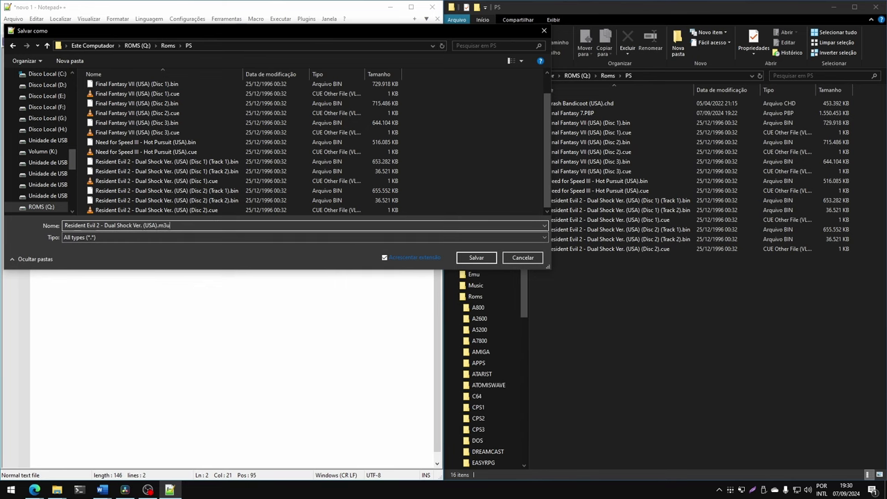
left_click(159, 181)
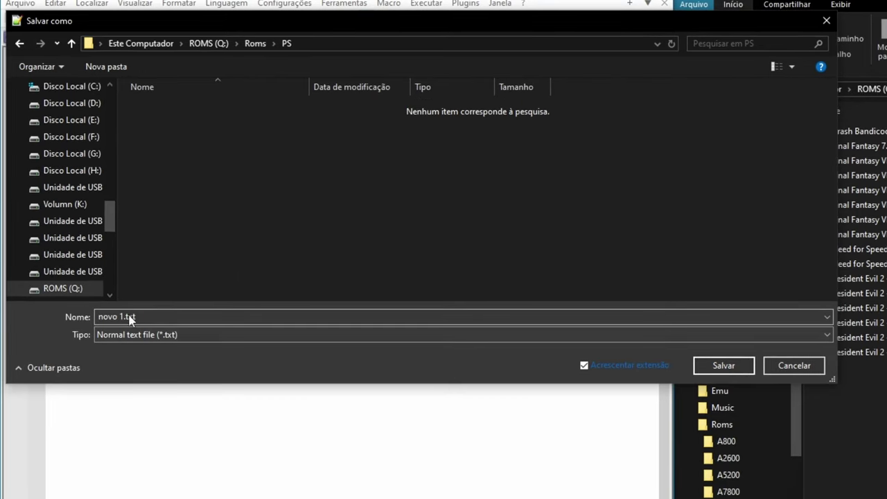
left_click(194, 335)
scroll(208, 374, "up", 1)
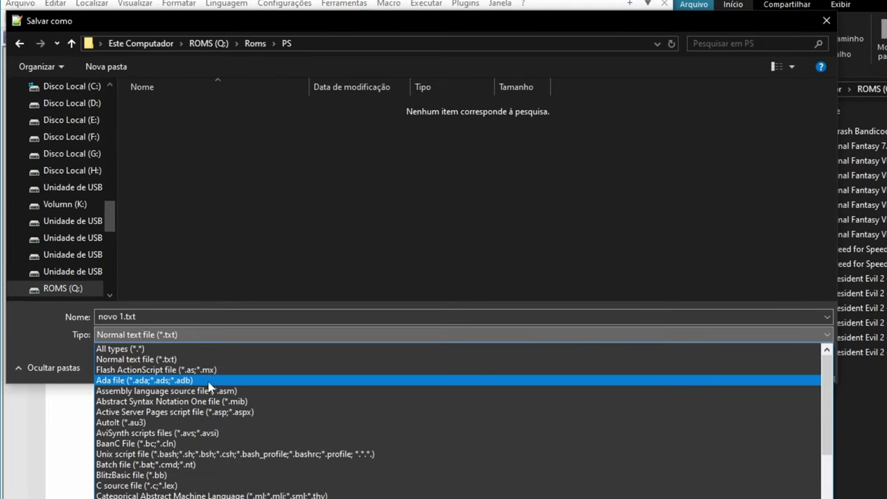
left_click(133, 349)
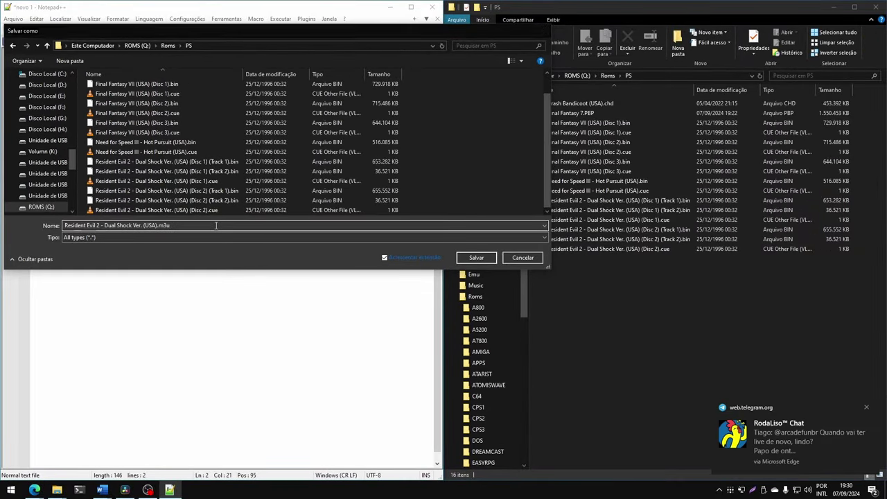
key("Return")
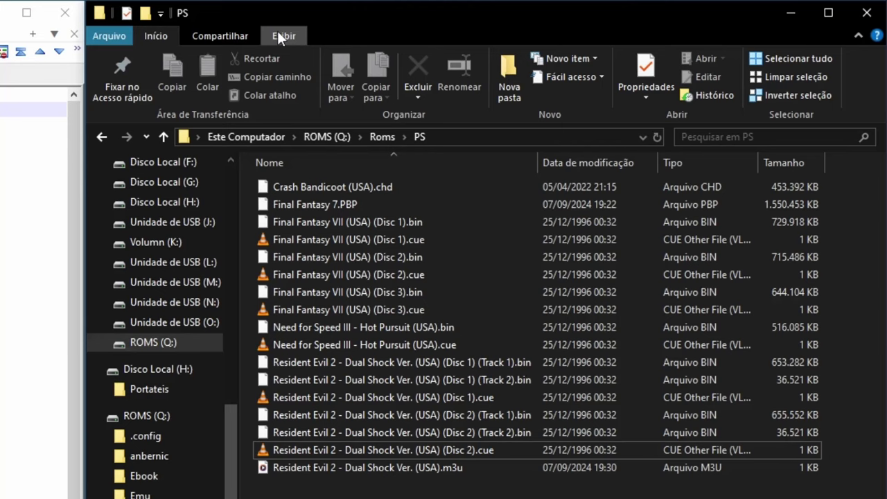
- Toggle the display of file name extensions off and on in the PS folder, and select the Resident Evil 2 playlist file
left_click(553, 19)
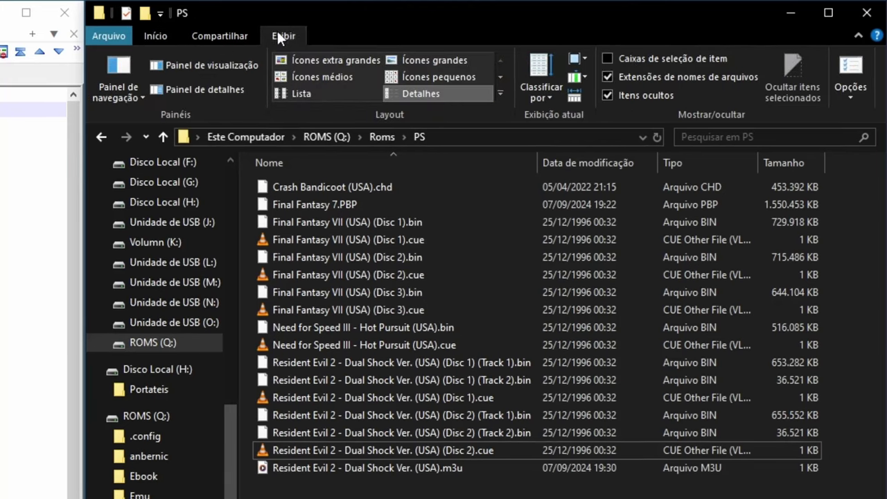
left_click(733, 41)
left_click(607, 77)
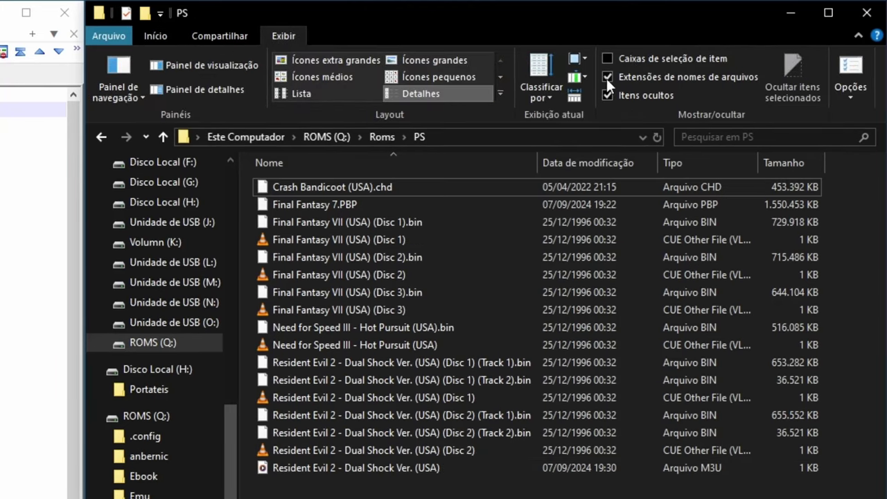
left_click(434, 470)
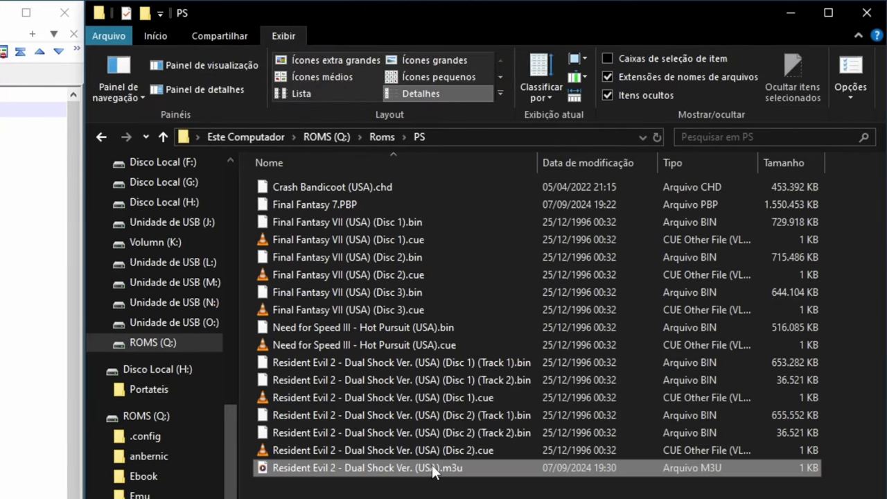
double_click(435, 469)
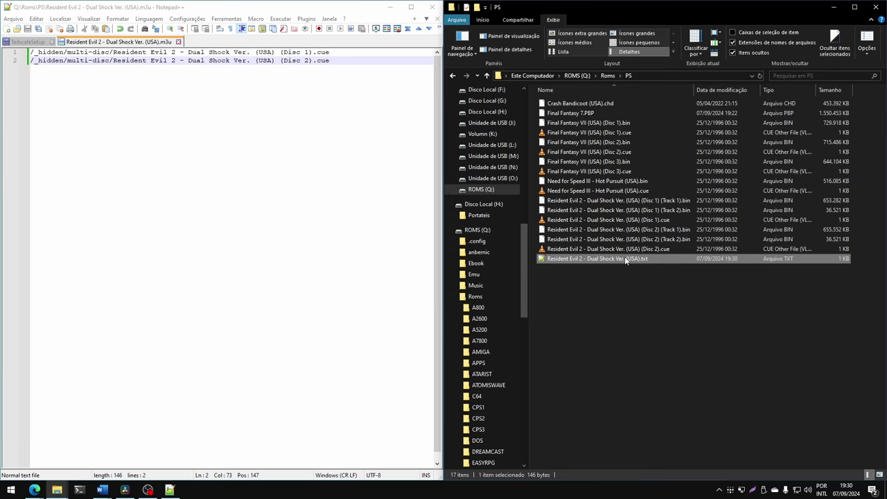
- Change the extension of the Resident Evil 2 - Dual Shock Ver. (USA) text file to .m3u
right_click(625, 256)
left_click(665, 455)
left_click(654, 261)
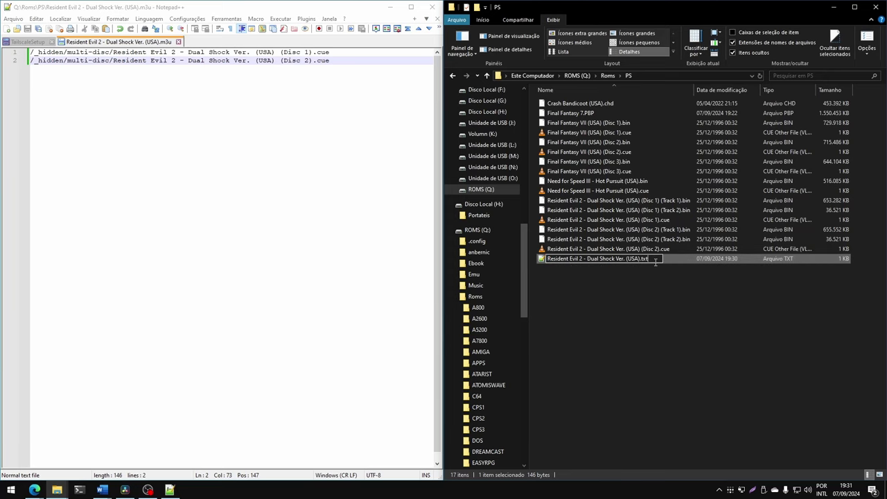
key("BackSpace")
key("BackSpace")
key("BackSpace")
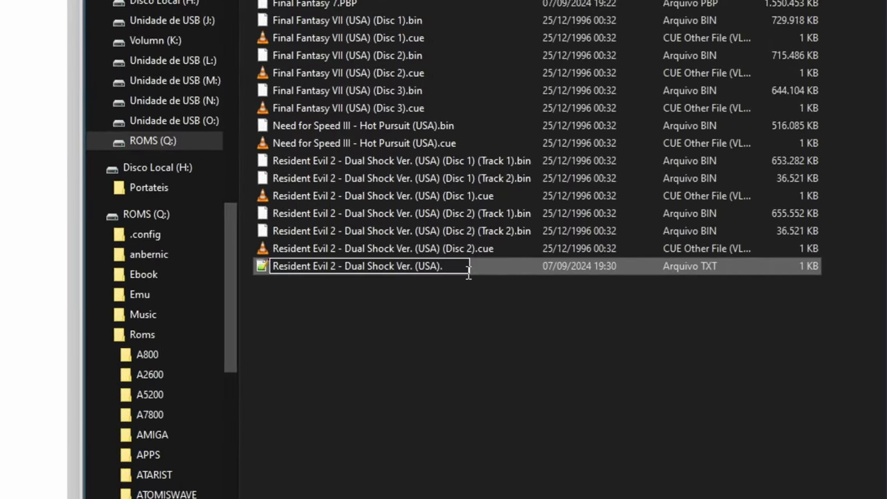
type("m3u")
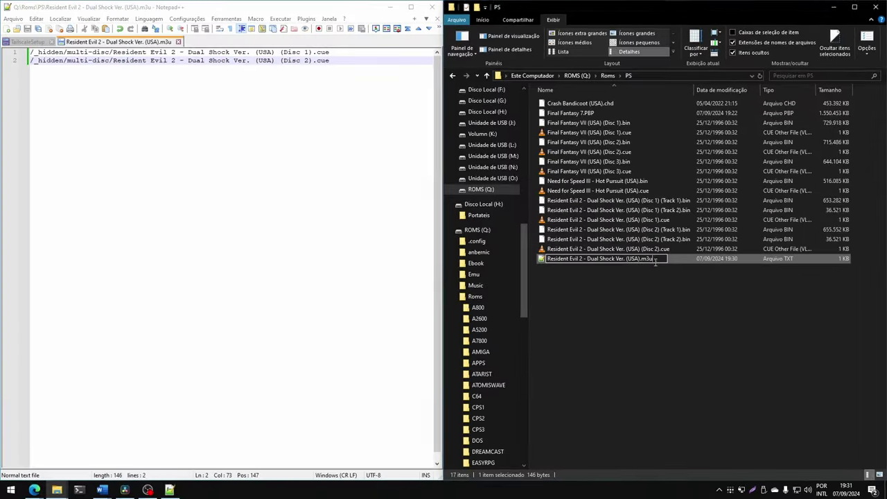
key("Return")
key("Return")
left_click(650, 309)
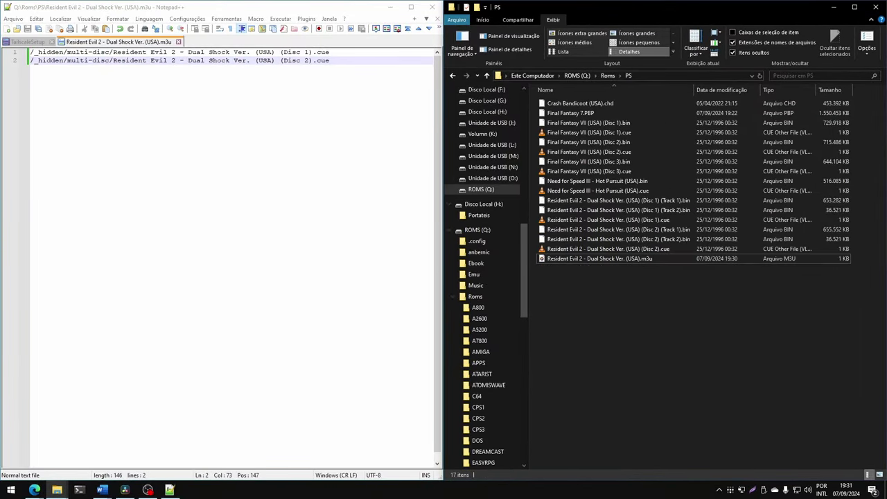
- Create a new folder named _hidden inside the PS folder
right_click(608, 309)
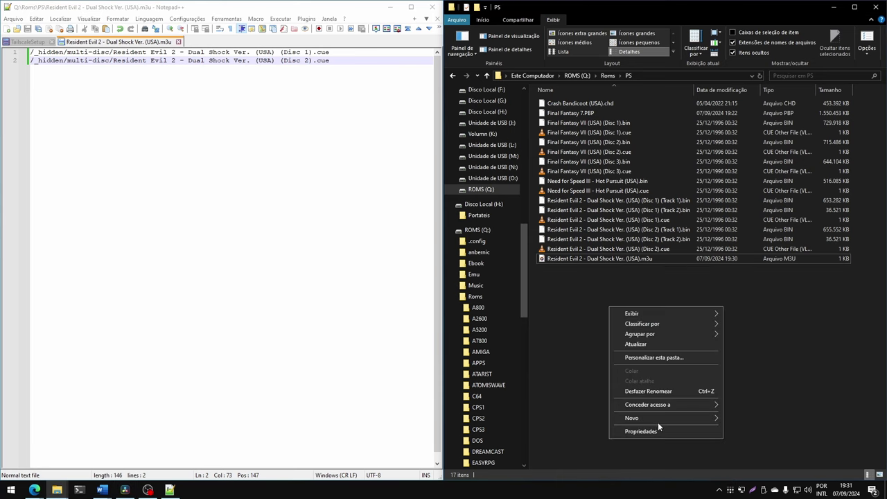
mouse_move(653, 419)
left_click(748, 252)
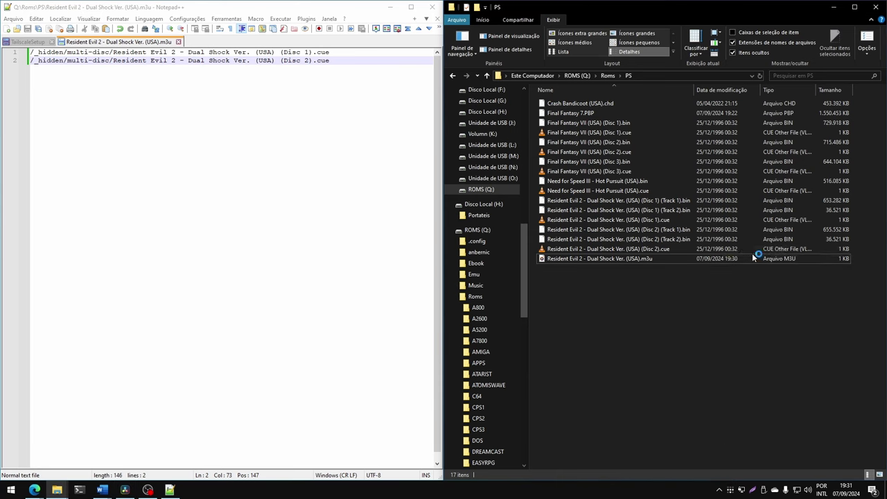
type("_hidden")
key("Return")
- Open the _hidden folder and create a subfolder named multi-disc in it
double_click(511, 284)
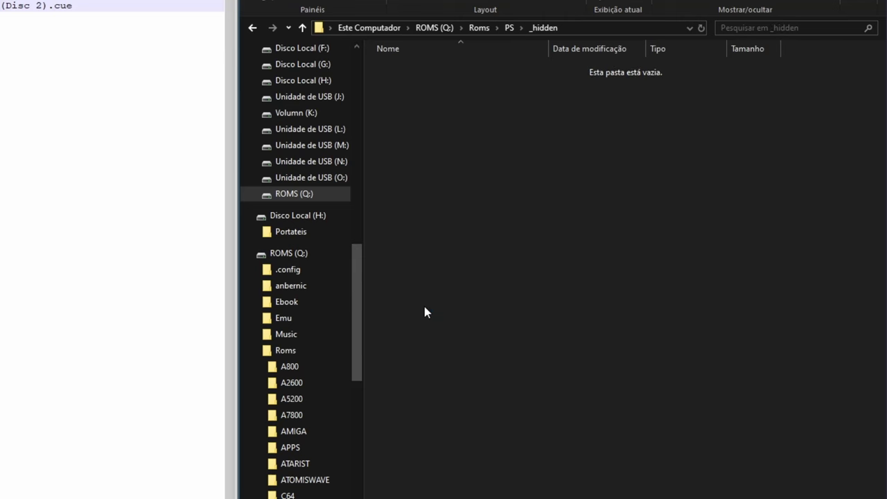
right_click(510, 282)
mouse_move(485, 470)
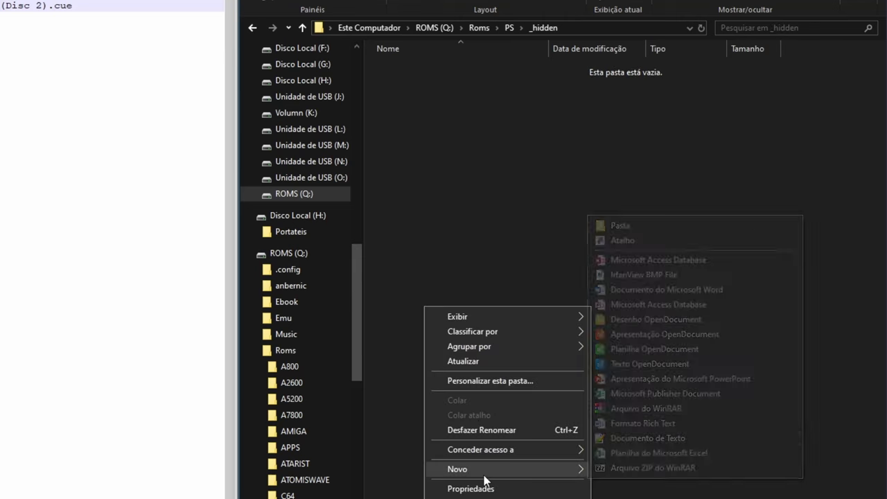
left_click(633, 231)
type("multi-disc")
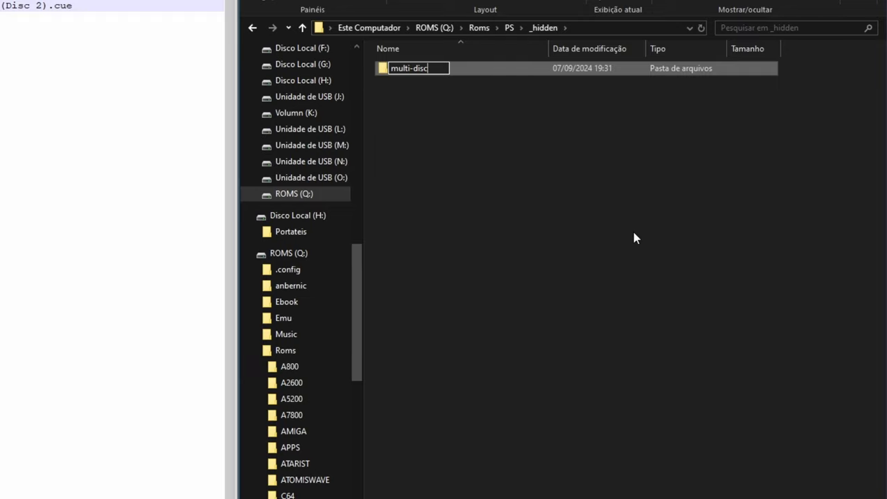
left_click(633, 237)
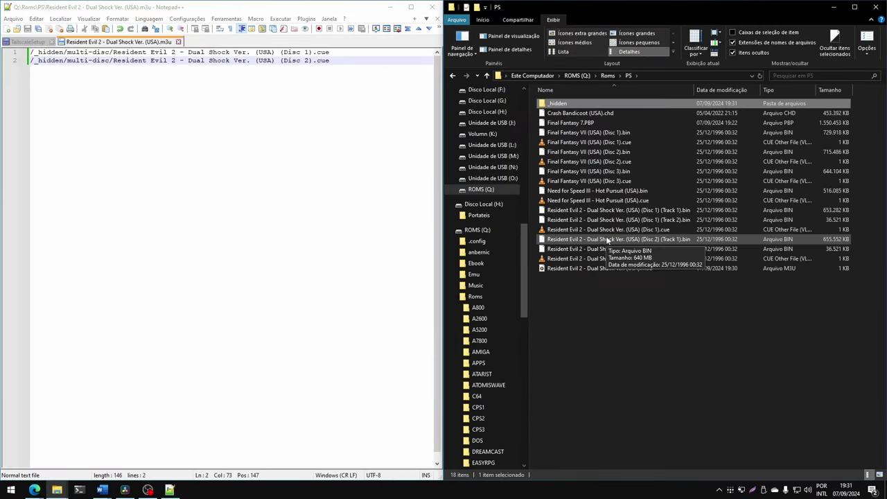
- Move the six Resident Evil 2 Disc 1 and Disc 2 BIN and CUE files into _hidden/multi-disc, and select the .m3u file back in PS
left_click(604, 259)
left_click(603, 248, "ctrl")
left_click(606, 239, "ctrl")
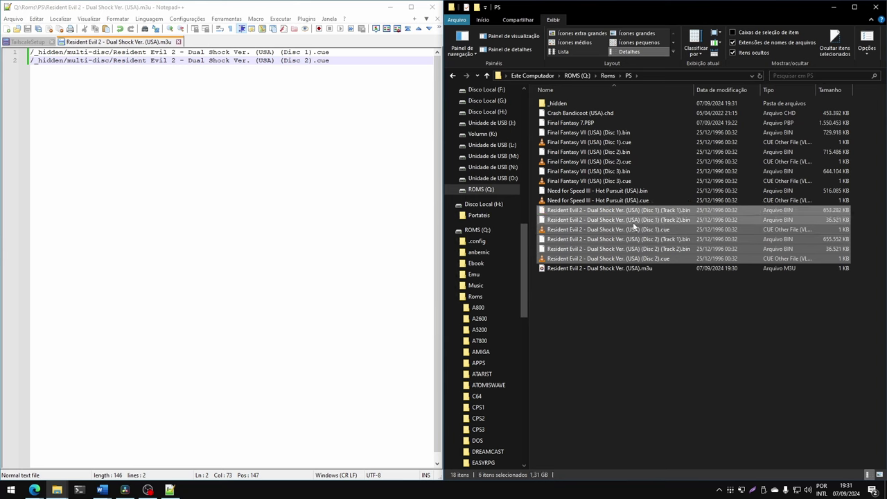
double_click(554, 103)
double_click(563, 103)
key("ctrl+v")
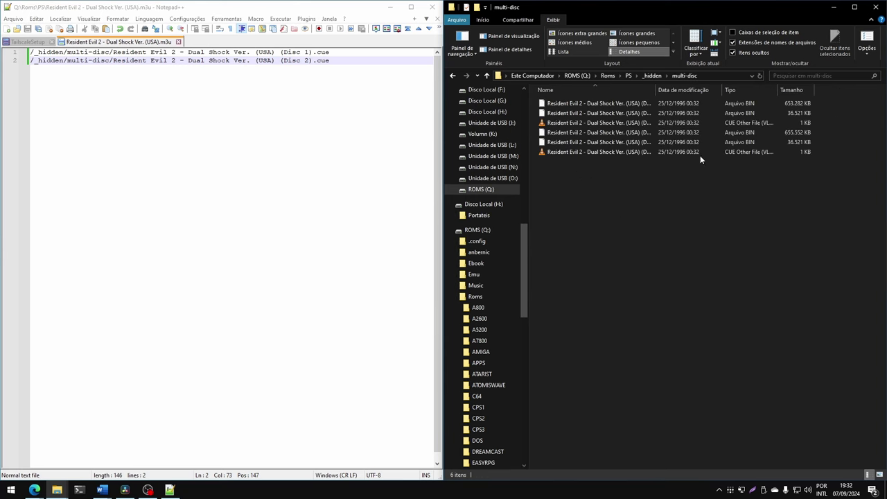
left_click(628, 75)
left_click(594, 210)
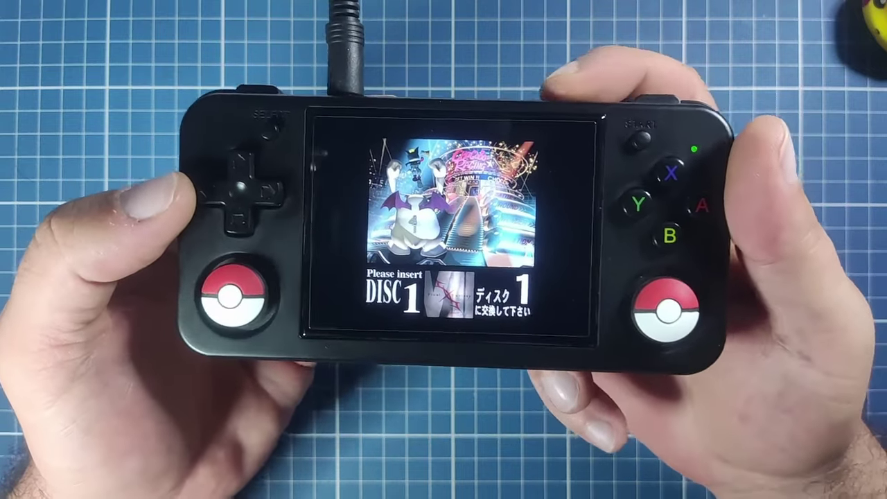
key("F1")
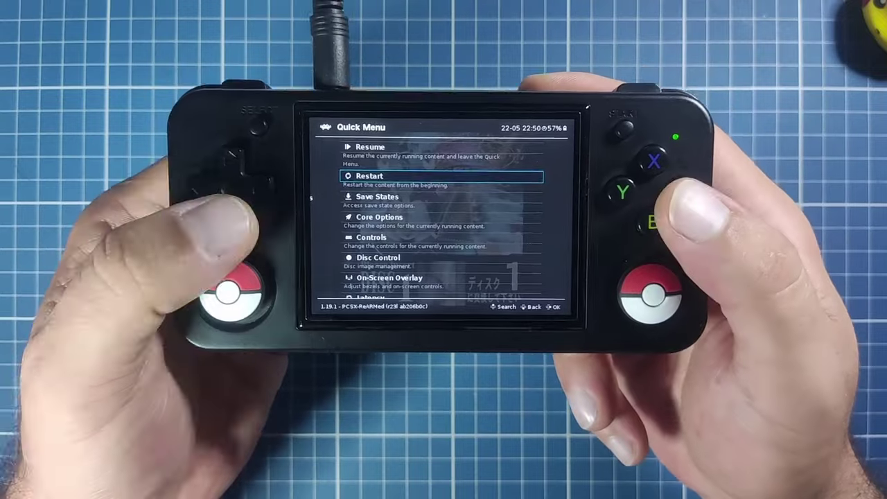
key("Down")
key("Down")
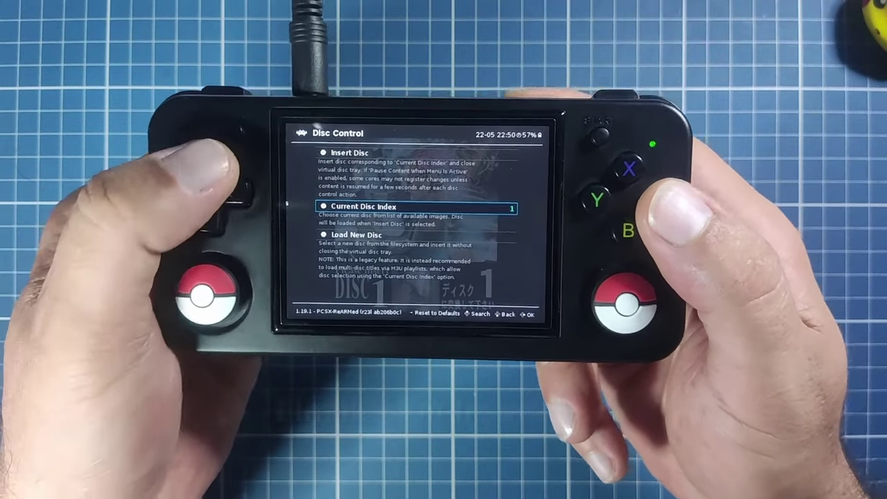
key("Up")
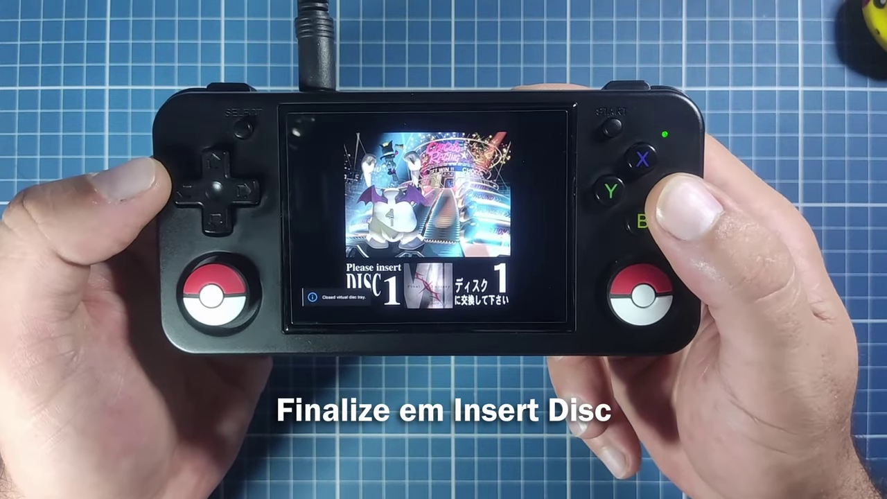